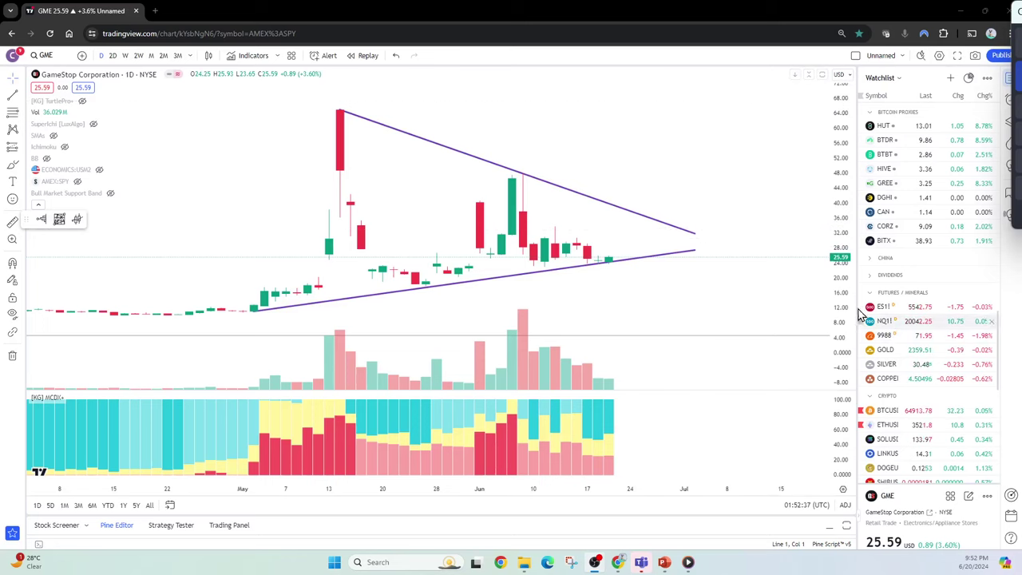
Step: Examine the converging trendlines and the recent candles between them on the daily GME chart
{"action": "scroll", "coordinate": [658, 320], "scroll_direction": "up", "scroll_amount": 1}
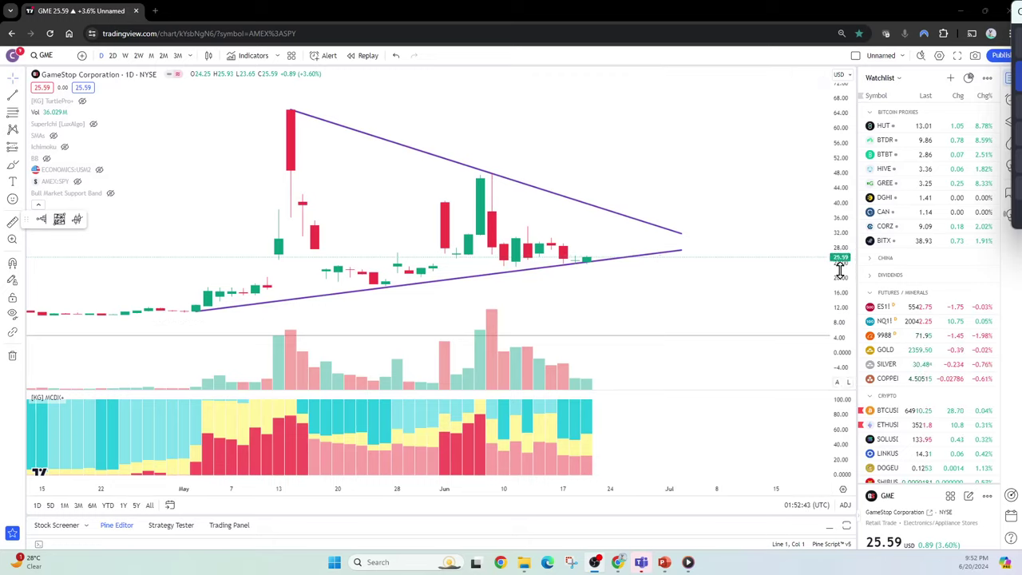
{"action": "scroll", "coordinate": [840, 271], "scroll_direction": "up", "scroll_amount": 1}
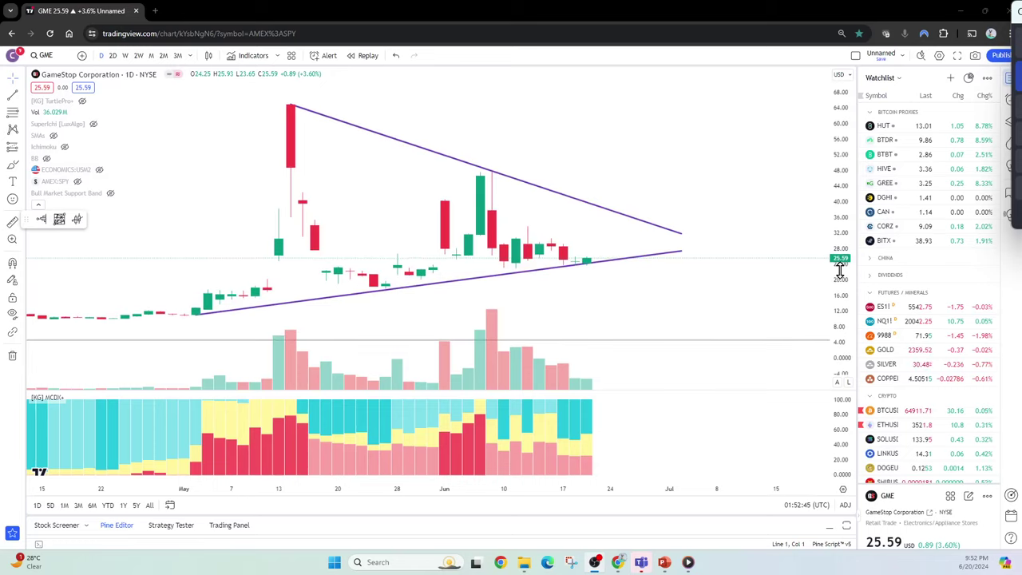
{"action": "left_click_drag", "start_coordinate": [840, 270], "coordinate": [832, 271]}
{"action": "scroll", "coordinate": [689, 256], "scroll_direction": "down", "scroll_amount": 2}
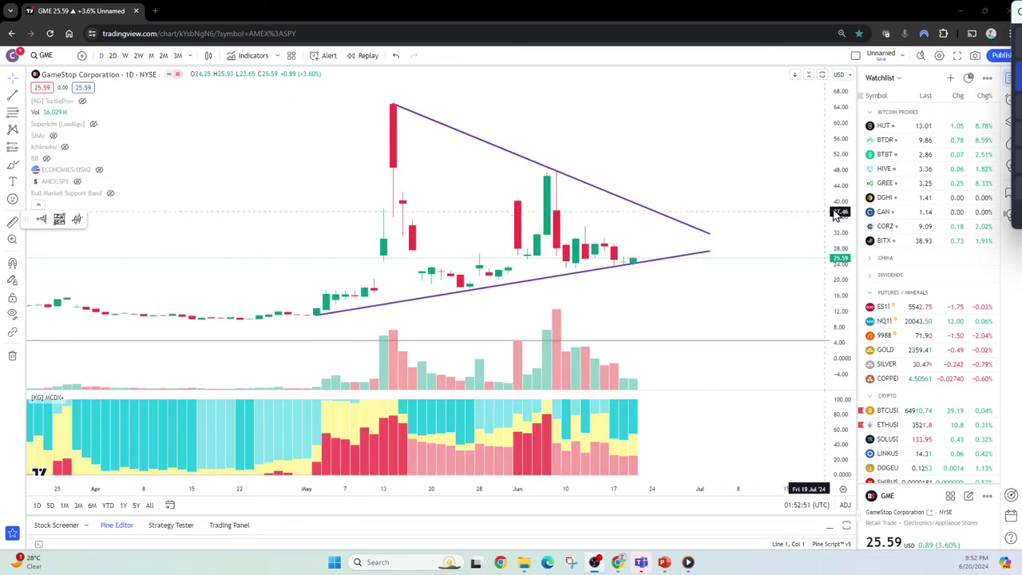
{"action": "left_click_drag", "start_coordinate": [785, 196], "coordinate": [724, 218]}
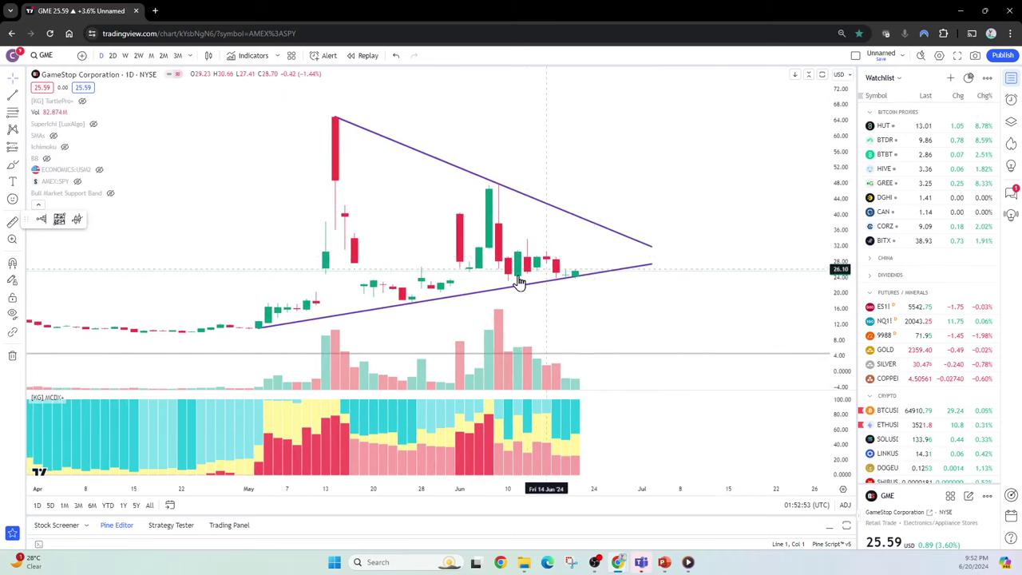
{"action": "scroll", "coordinate": [575, 283], "scroll_direction": "down", "scroll_amount": 2}
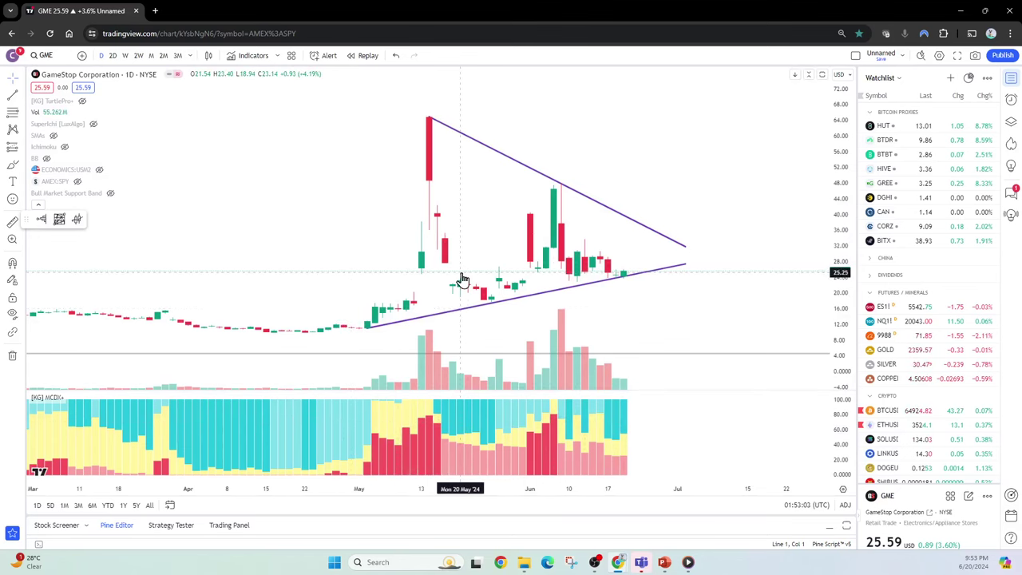
{"action": "scroll", "coordinate": [655, 321], "scroll_direction": "up", "scroll_amount": 1}
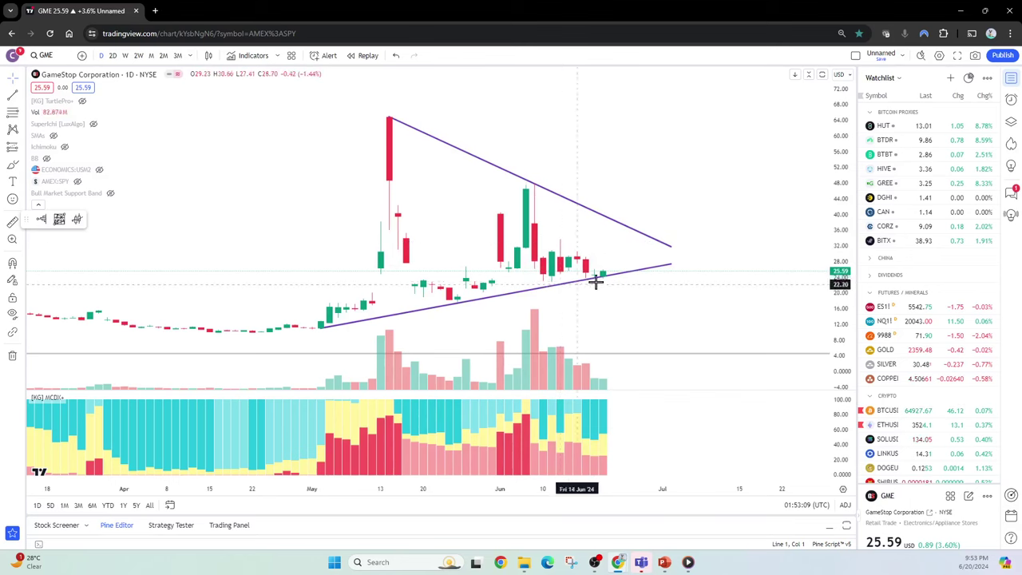
{"action": "scroll", "coordinate": [591, 294], "scroll_direction": "down", "scroll_amount": 1}
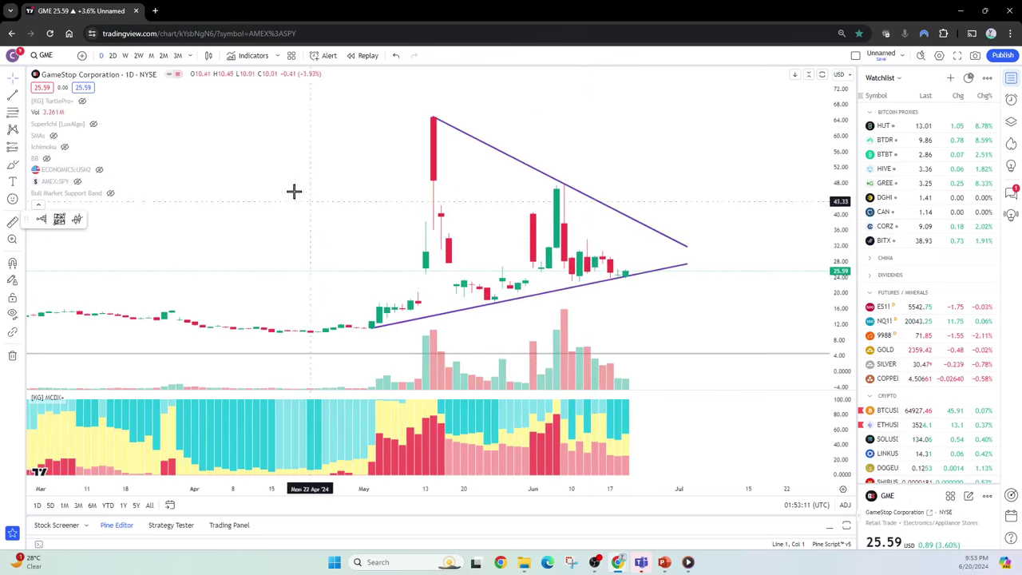
{"action": "scroll", "coordinate": [276, 200], "scroll_direction": "up", "scroll_amount": 1}
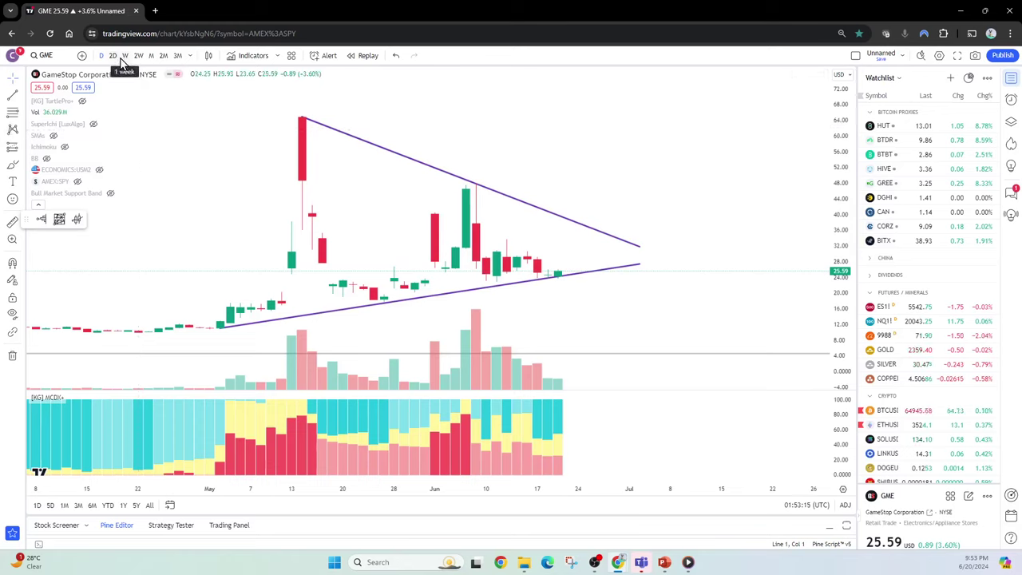
Step: Delete the descending upper trendline and the ascending lower trendline from the daily GME chart
{"action": "left_click", "coordinate": [403, 158]}
{"action": "key", "text": "Delete"}
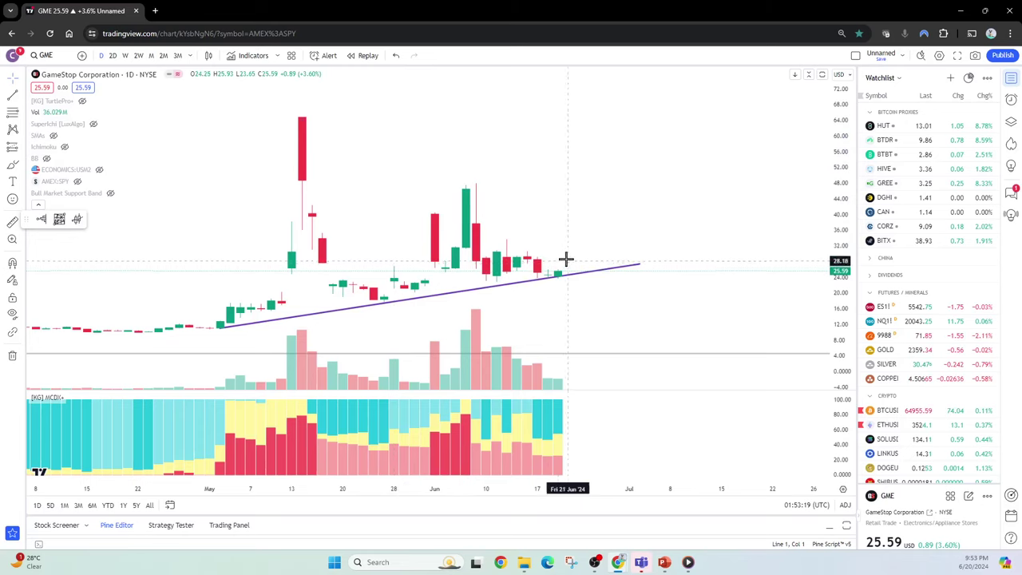
{"action": "left_click", "coordinate": [586, 272]}
{"action": "key", "text": "Delete"}
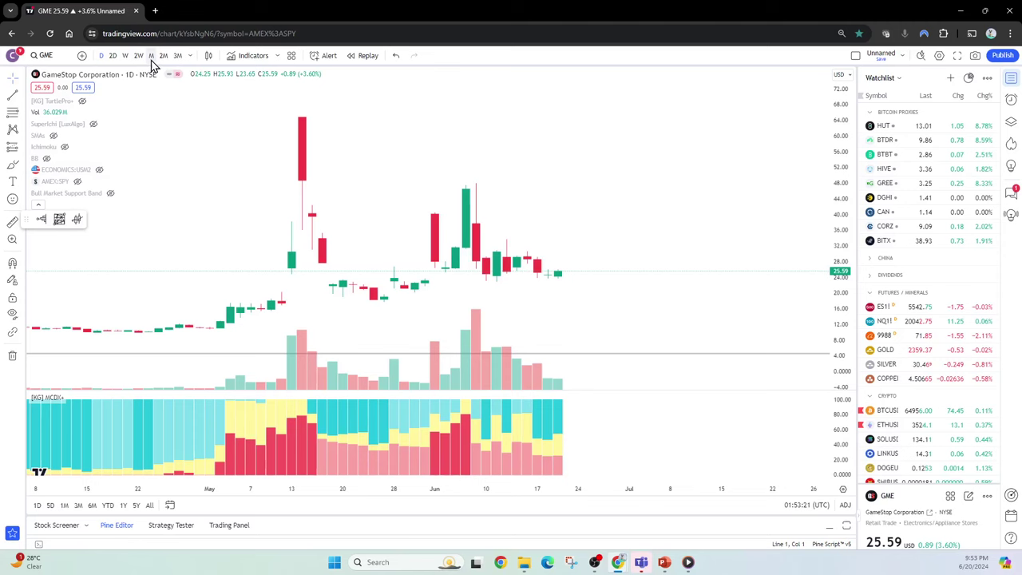
Step: Switch the chart to the weekly interval and remove the "Higher low" text label below the candles
{"action": "left_click", "coordinate": [126, 55]}
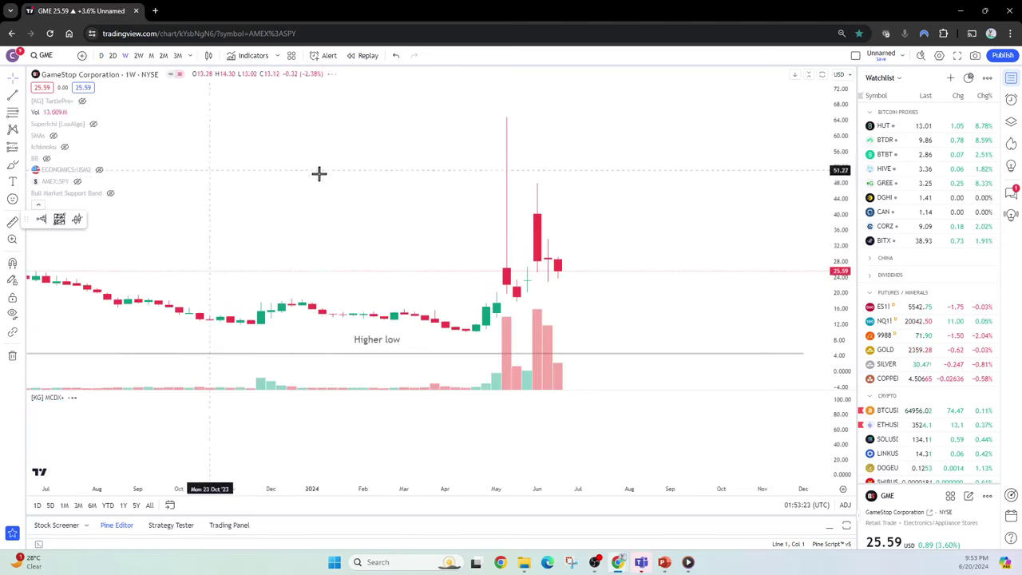
{"action": "scroll", "coordinate": [372, 319], "scroll_direction": "down", "scroll_amount": 3}
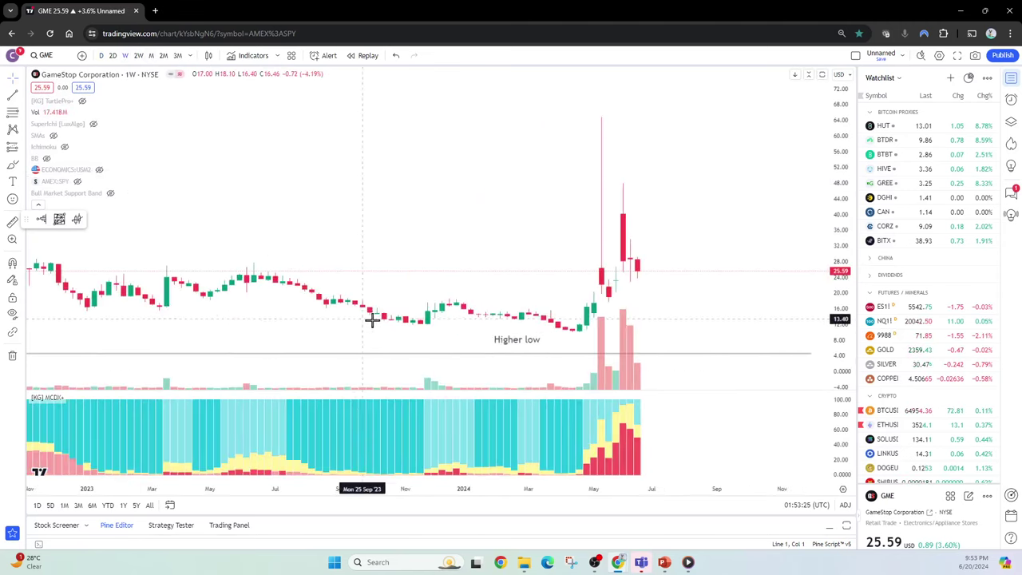
{"action": "left_click", "coordinate": [520, 339]}
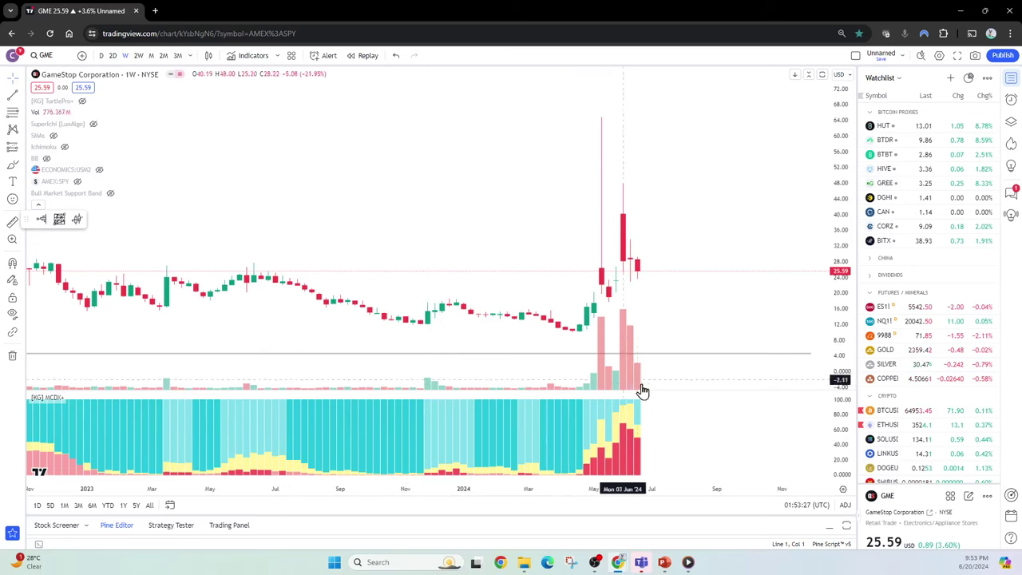
Step: Show the BB indicator on the weekly chart and inspect the latest candles against the bands
{"action": "scroll", "coordinate": [595, 435], "scroll_direction": "up", "scroll_amount": 2}
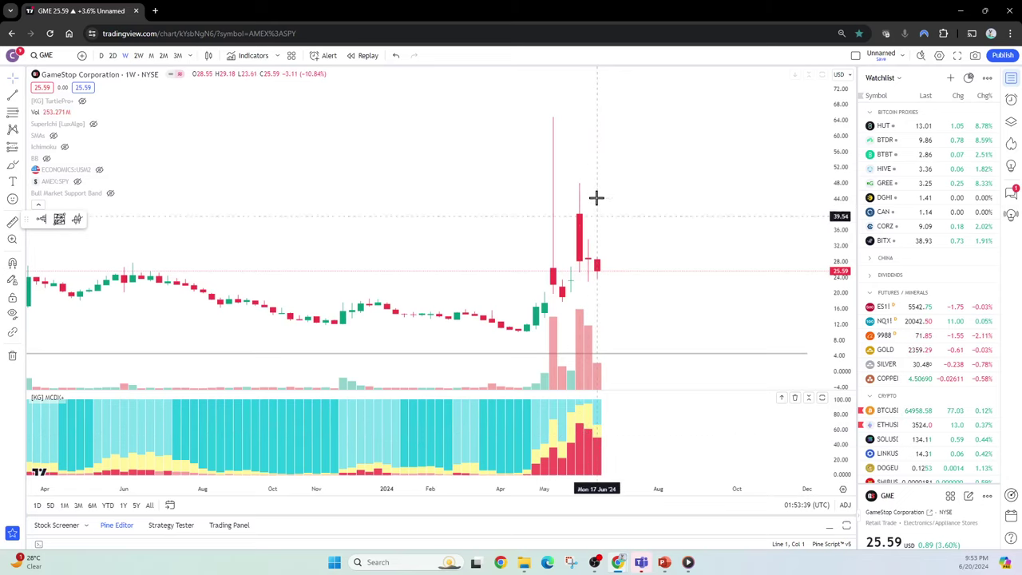
{"action": "left_click_drag", "start_coordinate": [611, 320], "coordinate": [612, 275]}
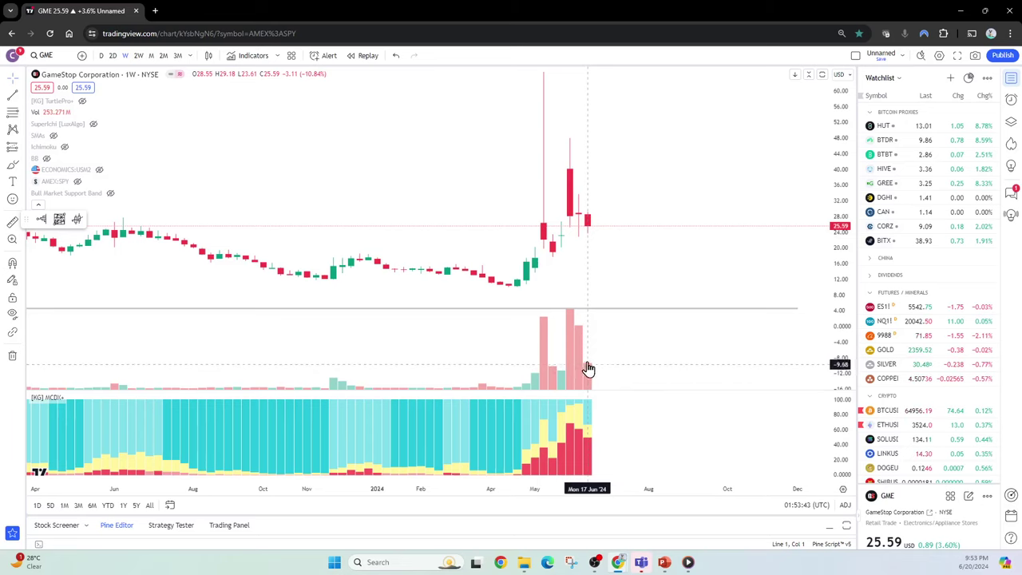
{"action": "left_click_drag", "start_coordinate": [650, 192], "coordinate": [649, 217]}
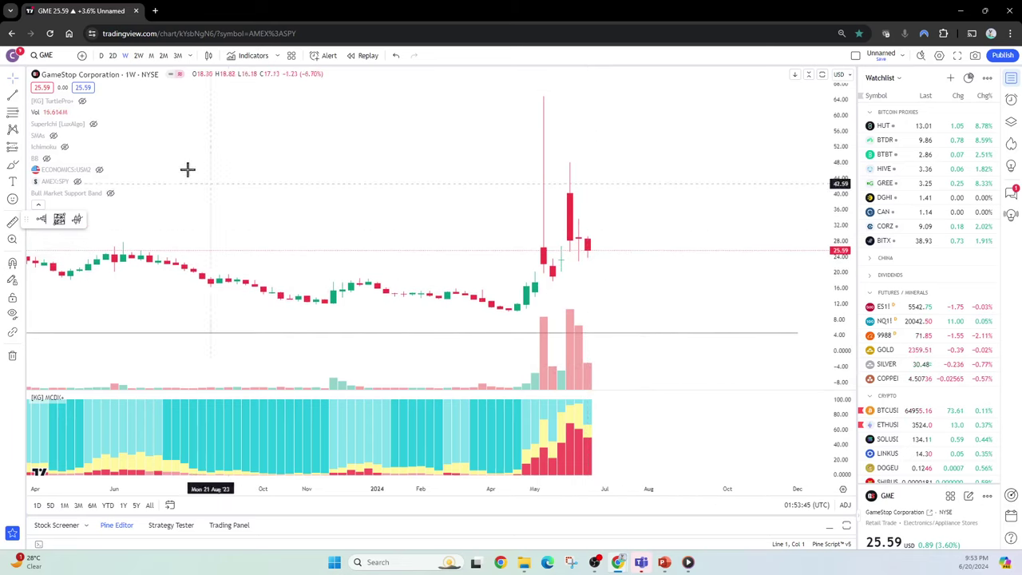
{"action": "left_click", "coordinate": [47, 158]}
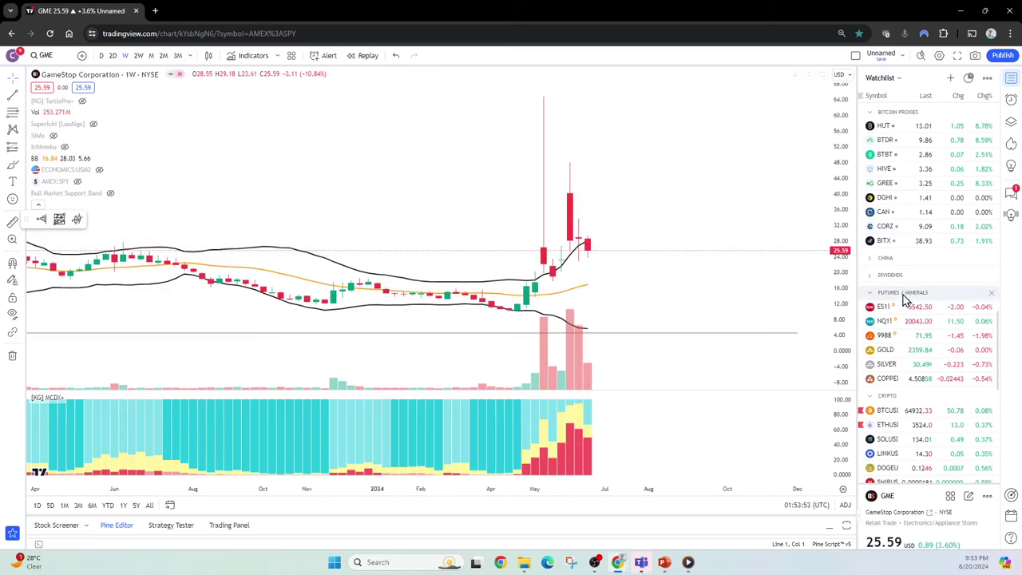
{"action": "left_click_drag", "start_coordinate": [848, 295], "coordinate": [852, 226]}
{"action": "left_click_drag", "start_coordinate": [741, 327], "coordinate": [746, 249]}
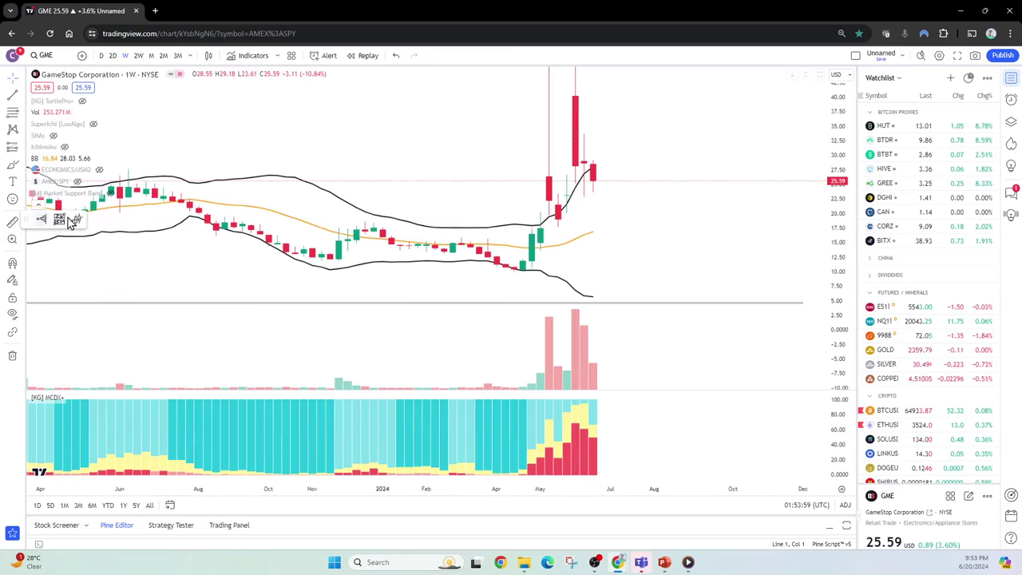
Step: Swap the BB overlay for the Bull Market Support Band, and that in turn for the Ichimoku cloud
{"action": "left_click", "coordinate": [111, 194]}
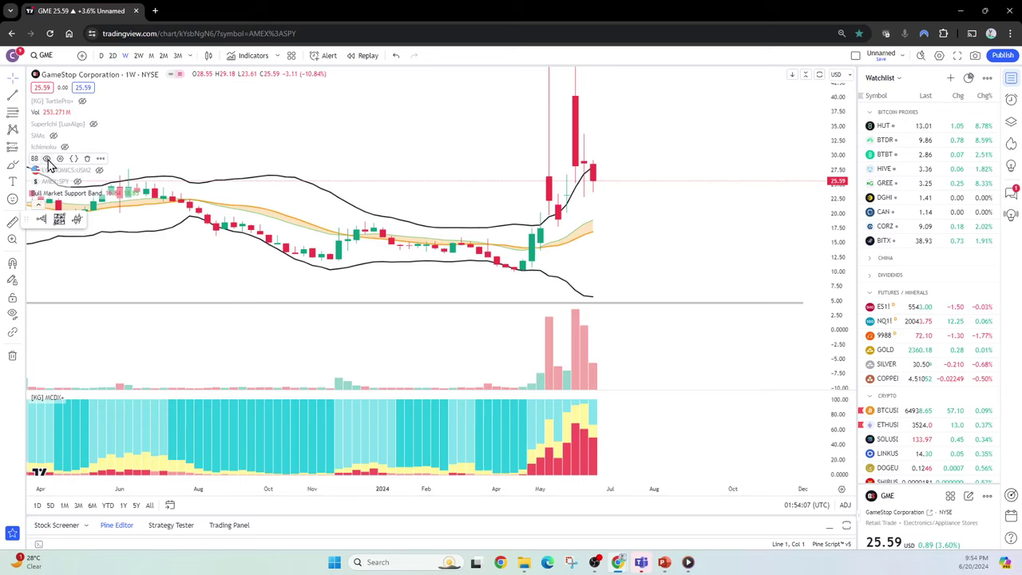
{"action": "left_click", "coordinate": [47, 159]}
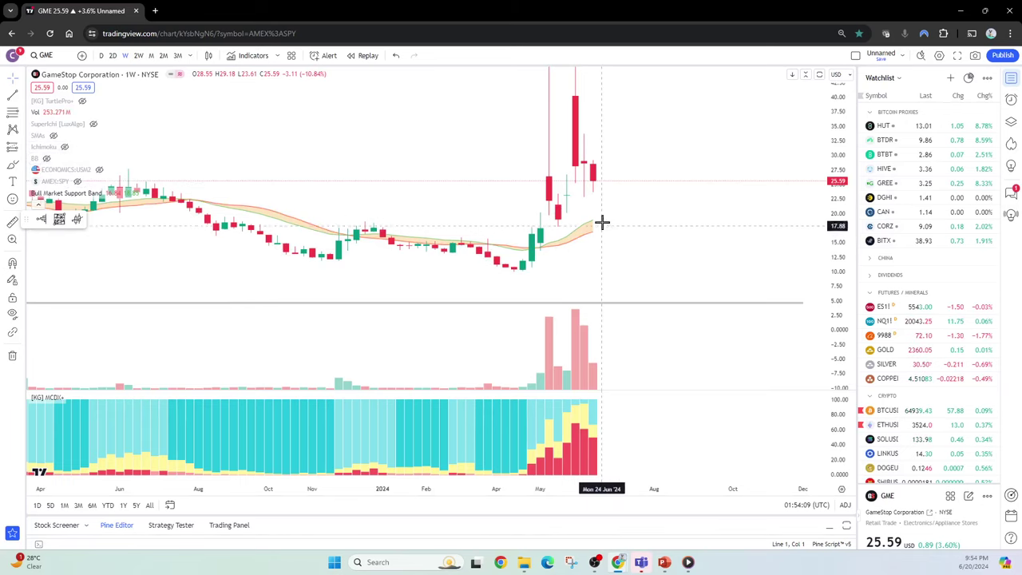
{"action": "left_click", "coordinate": [66, 147]}
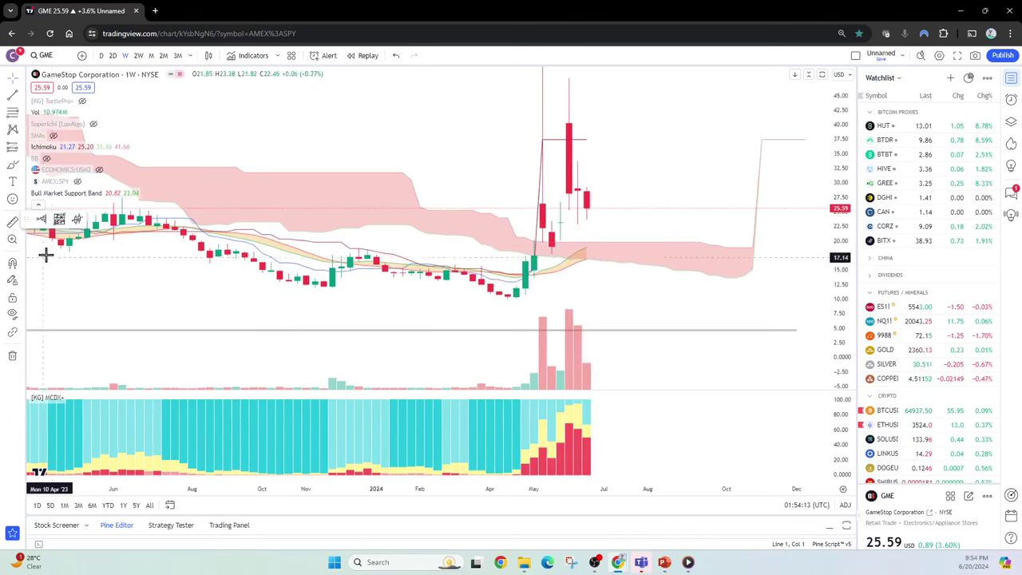
{"action": "left_click", "coordinate": [110, 193]}
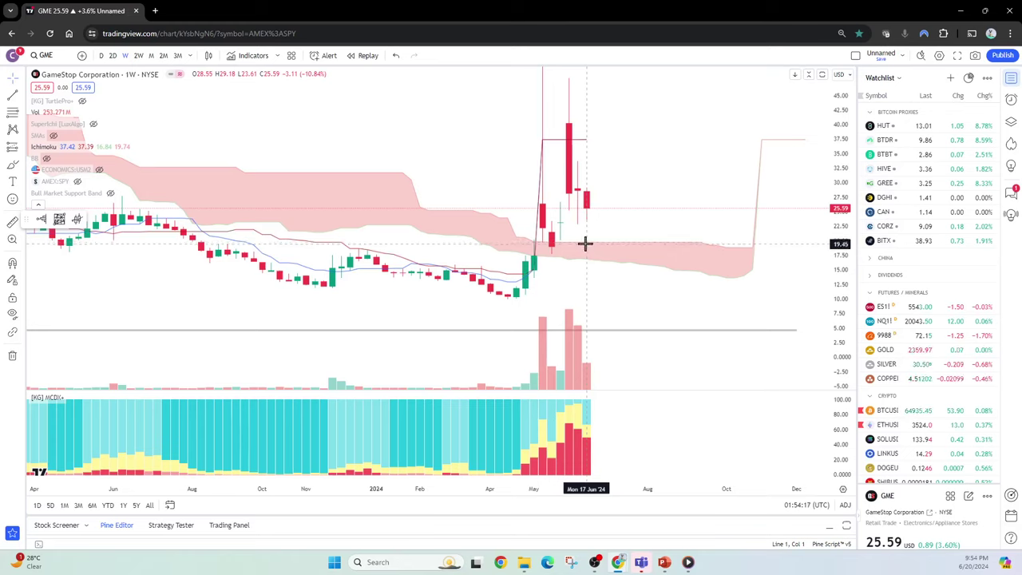
Step: Replace the Ichimoku overlay with SuperIchi [LuxAlgo], inspect the weekly candles against its cloud, and hide it again
{"action": "left_click", "coordinate": [64, 147]}
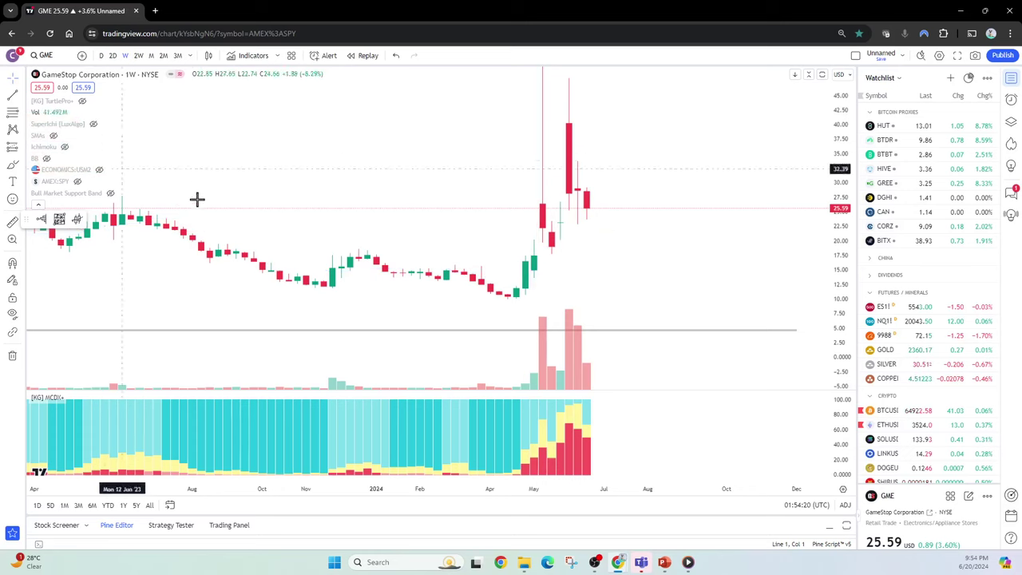
{"action": "left_click", "coordinate": [93, 124]}
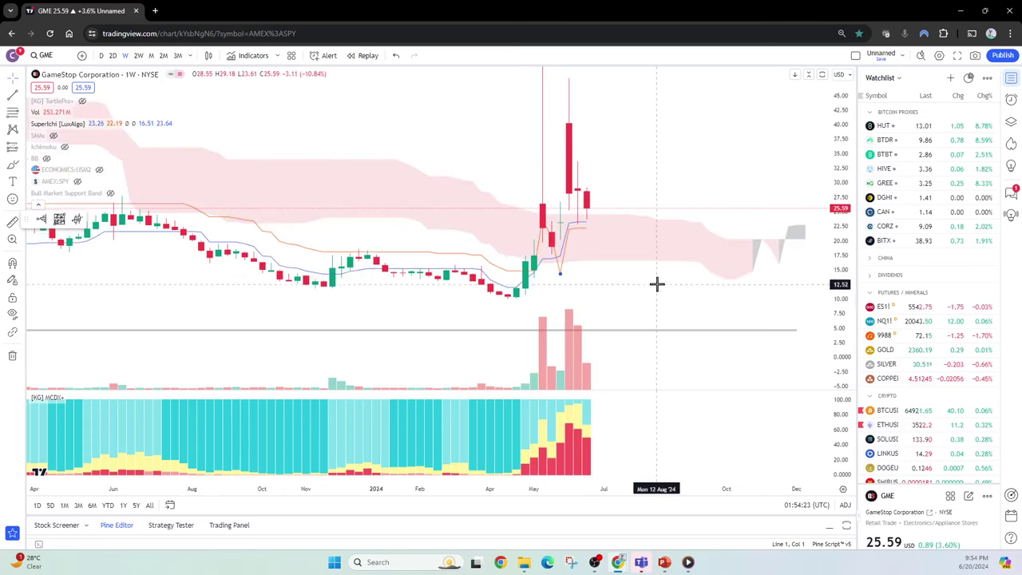
{"action": "left_click_drag", "start_coordinate": [656, 284], "coordinate": [661, 304]}
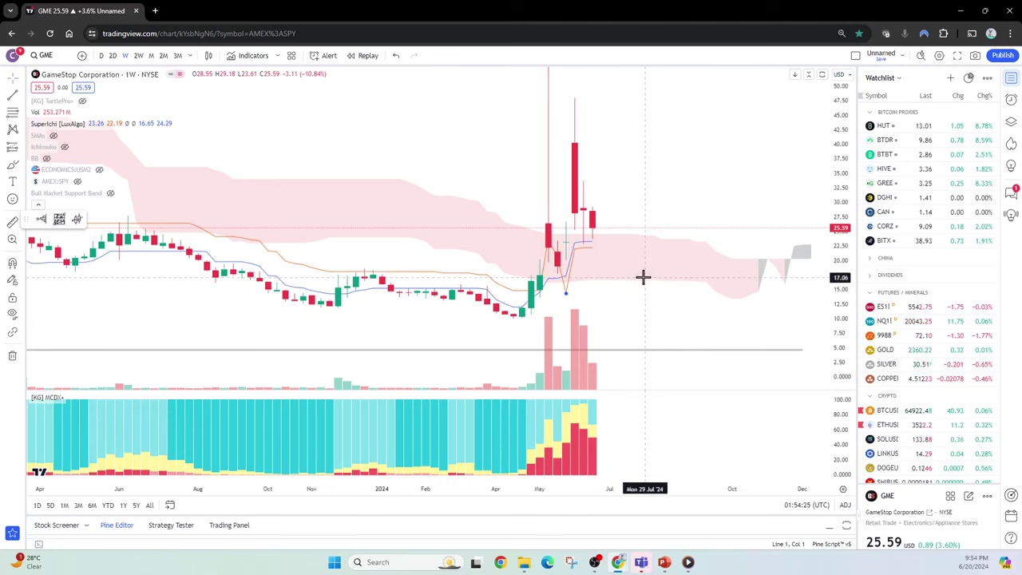
{"action": "left_click_drag", "start_coordinate": [686, 148], "coordinate": [661, 153]}
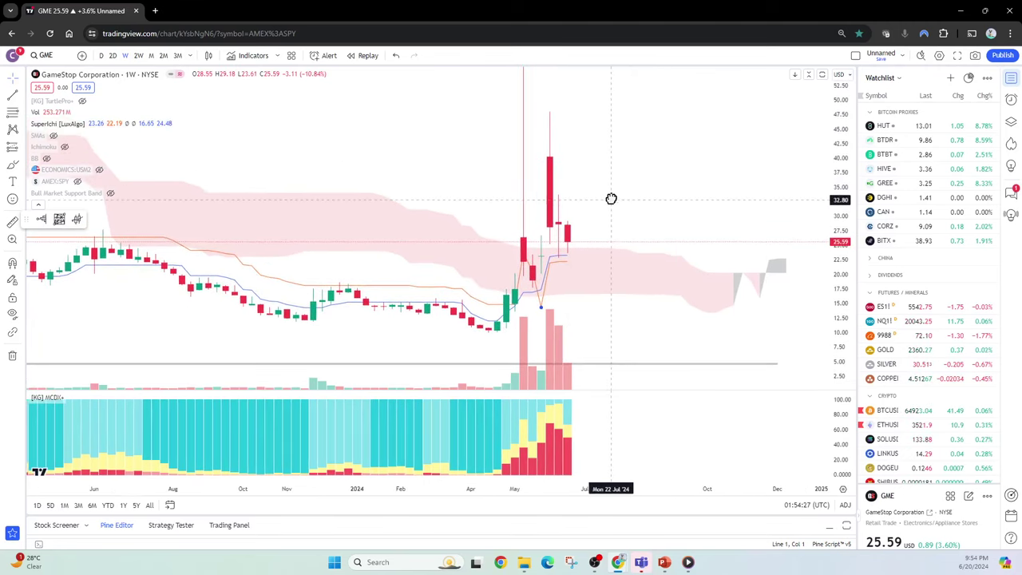
{"action": "left_click_drag", "start_coordinate": [609, 198], "coordinate": [630, 231]}
{"action": "left_click_drag", "start_coordinate": [833, 165], "coordinate": [827, 223]}
{"action": "left_click_drag", "start_coordinate": [707, 248], "coordinate": [704, 220]}
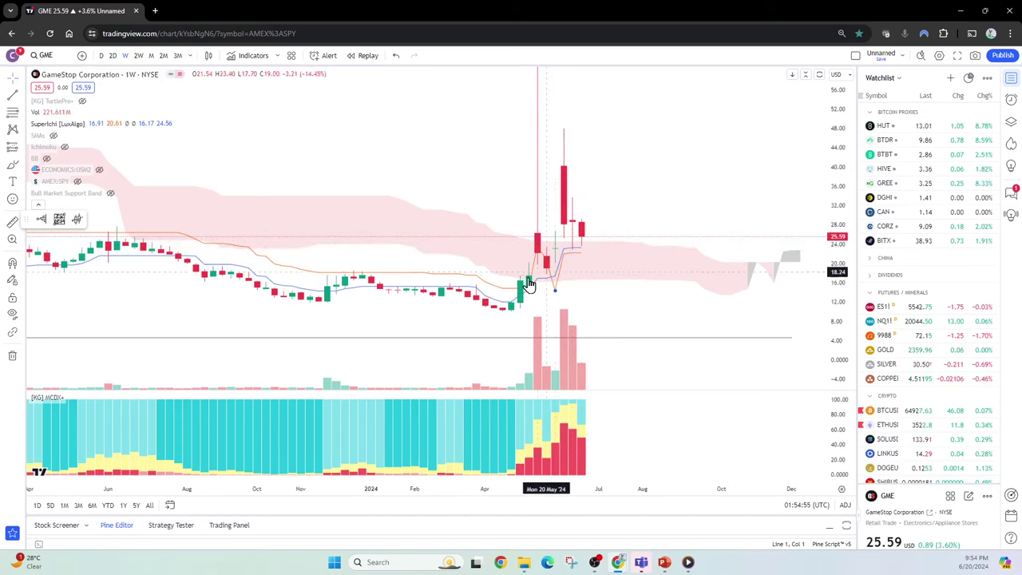
{"action": "left_click", "coordinate": [95, 126]}
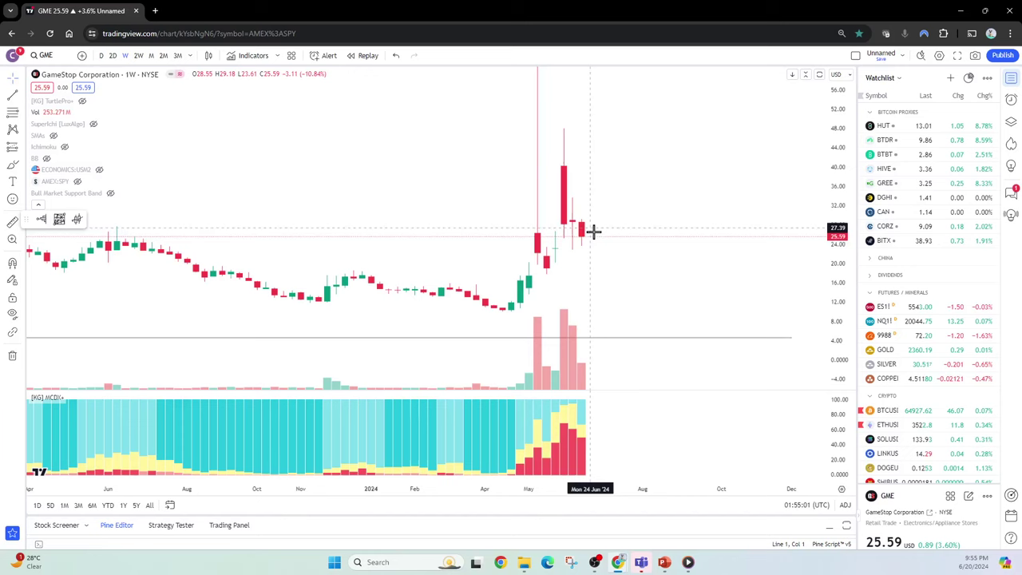
Step: Switch the GME chart to the monthly interval, with the price range compressed to show the upper grey zone
{"action": "left_click_drag", "start_coordinate": [841, 216], "coordinate": [855, 279]}
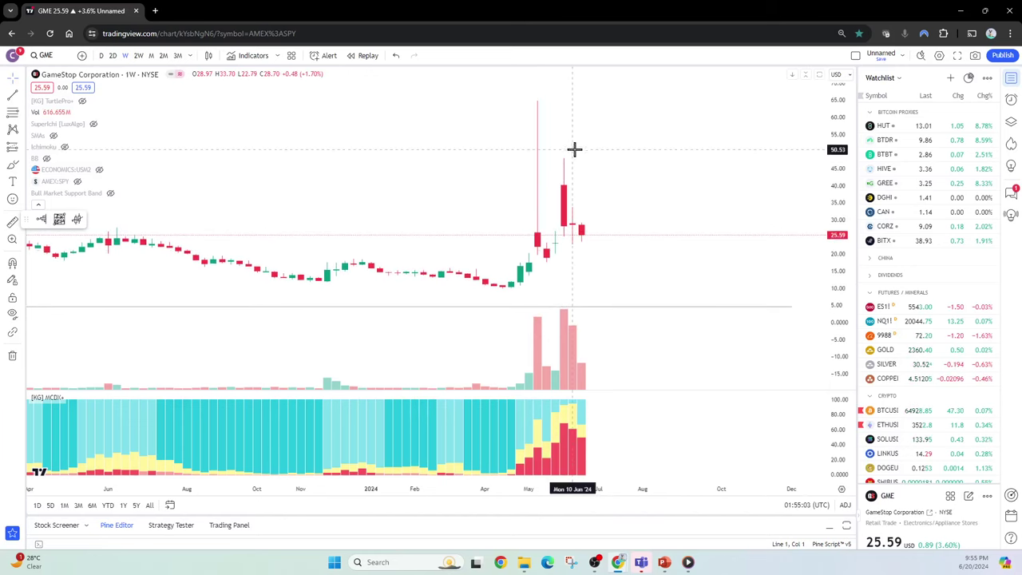
{"action": "left_click_drag", "start_coordinate": [575, 149], "coordinate": [582, 177]}
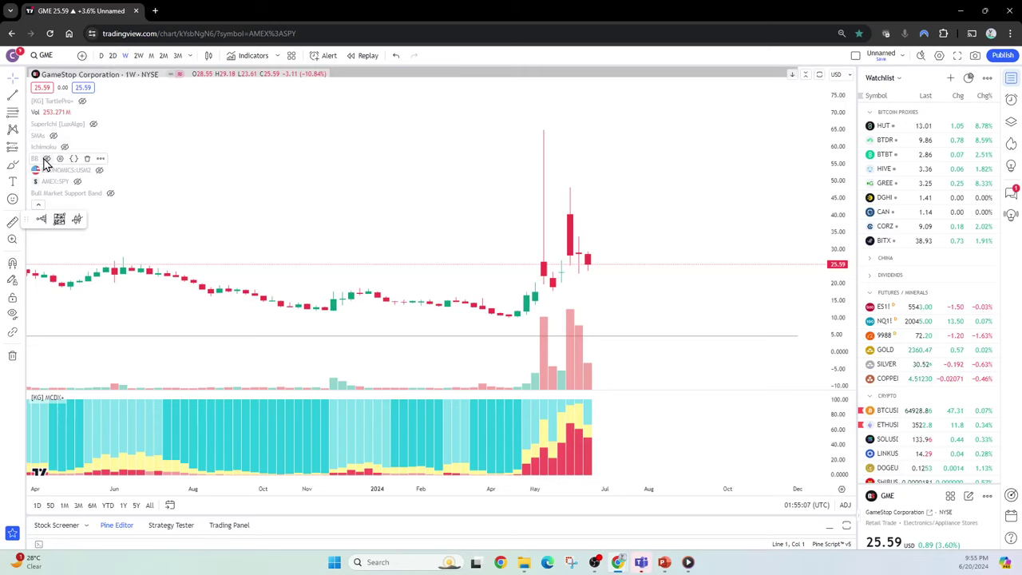
{"action": "left_click", "coordinate": [152, 57]}
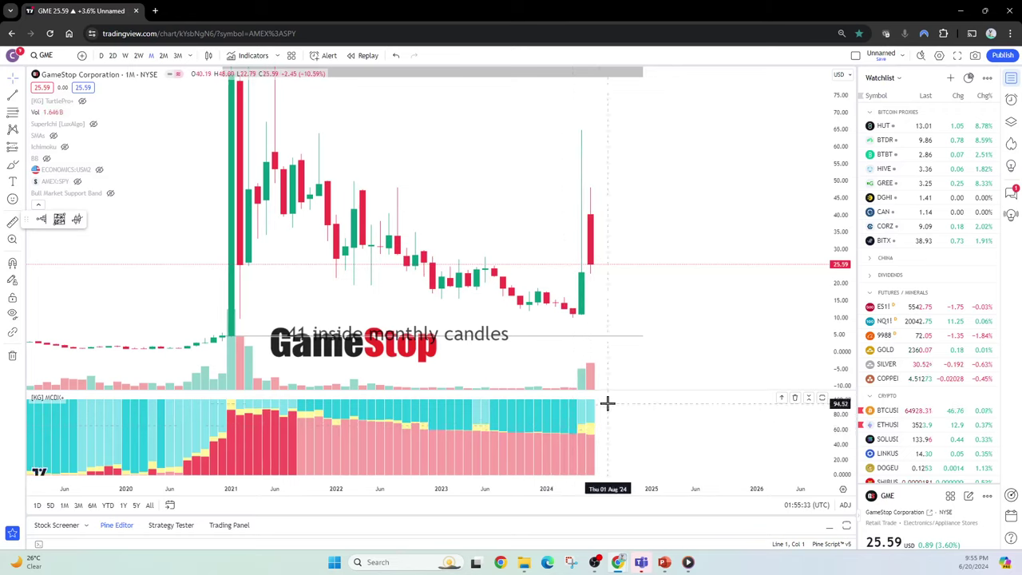
{"action": "left_click_drag", "start_coordinate": [839, 176], "coordinate": [839, 253]}
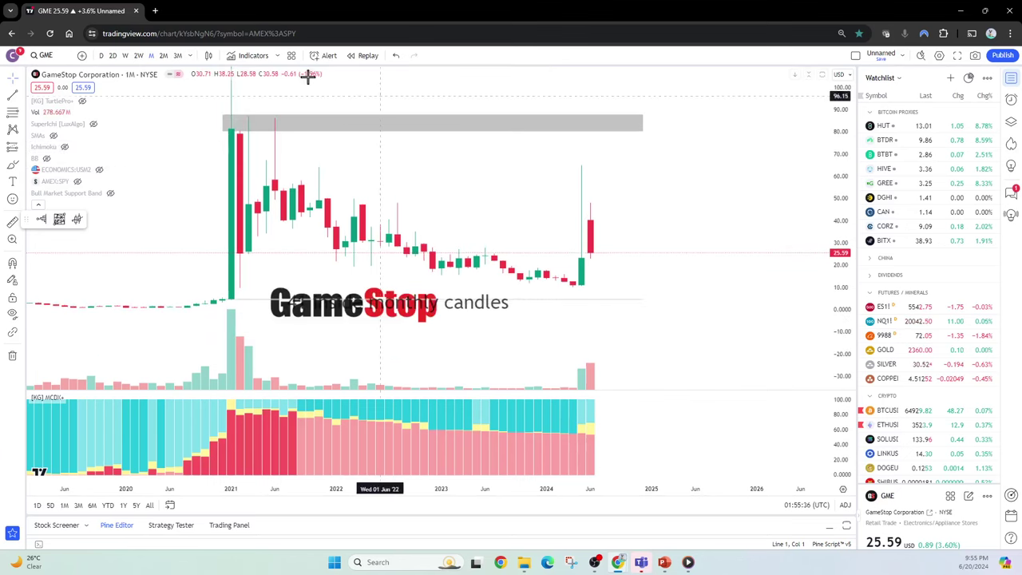
Step: Set the monthly chart's price scale to logarithmic and fit the candles and both grey zones in view
{"action": "right_click", "coordinate": [845, 204]}
{"action": "left_click", "coordinate": [905, 347]}
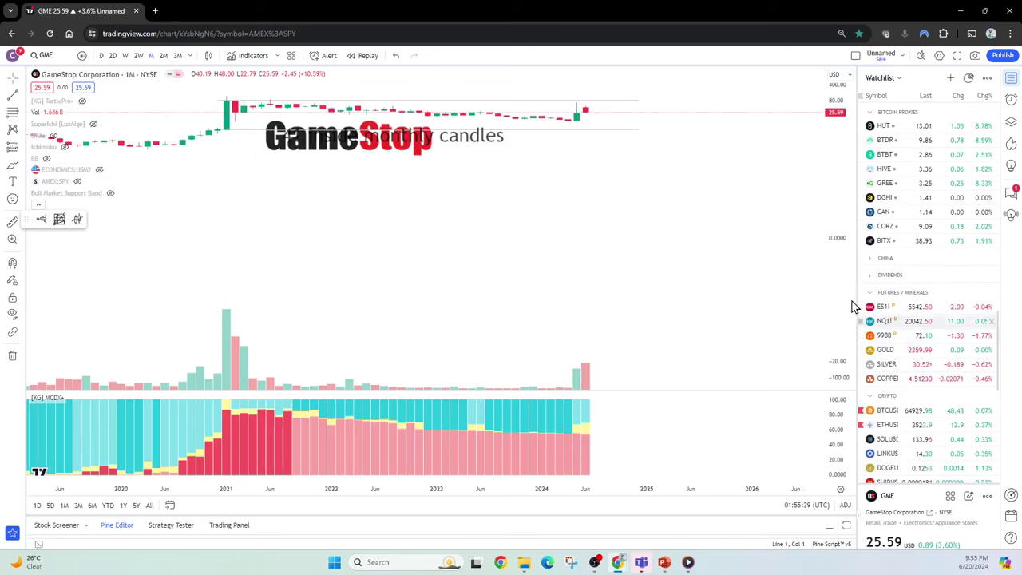
{"action": "left_click_drag", "start_coordinate": [843, 285], "coordinate": [825, 83]}
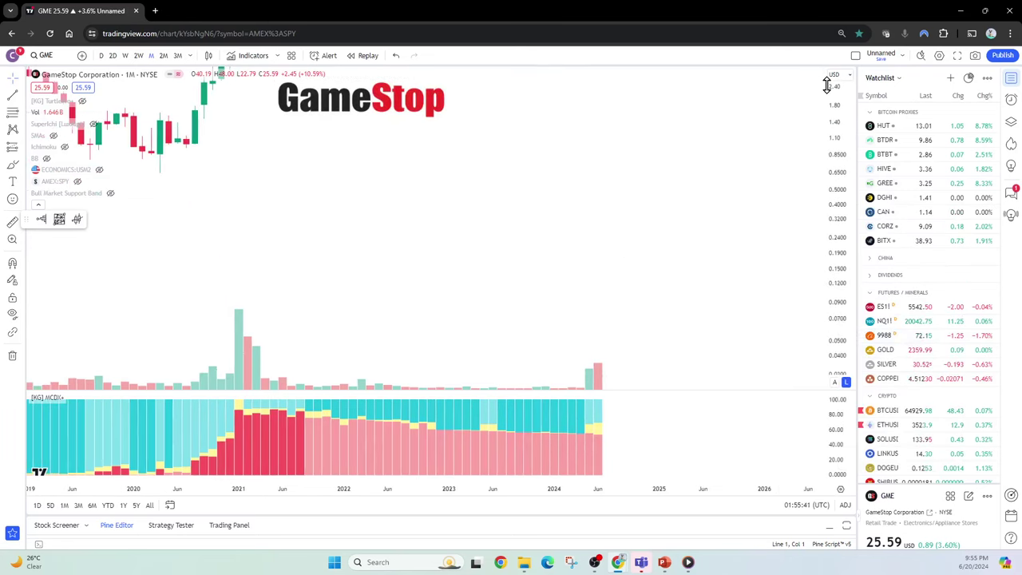
{"action": "left_click_drag", "start_coordinate": [725, 187], "coordinate": [744, 406]}
{"action": "left_click_drag", "start_coordinate": [757, 267], "coordinate": [759, 300]}
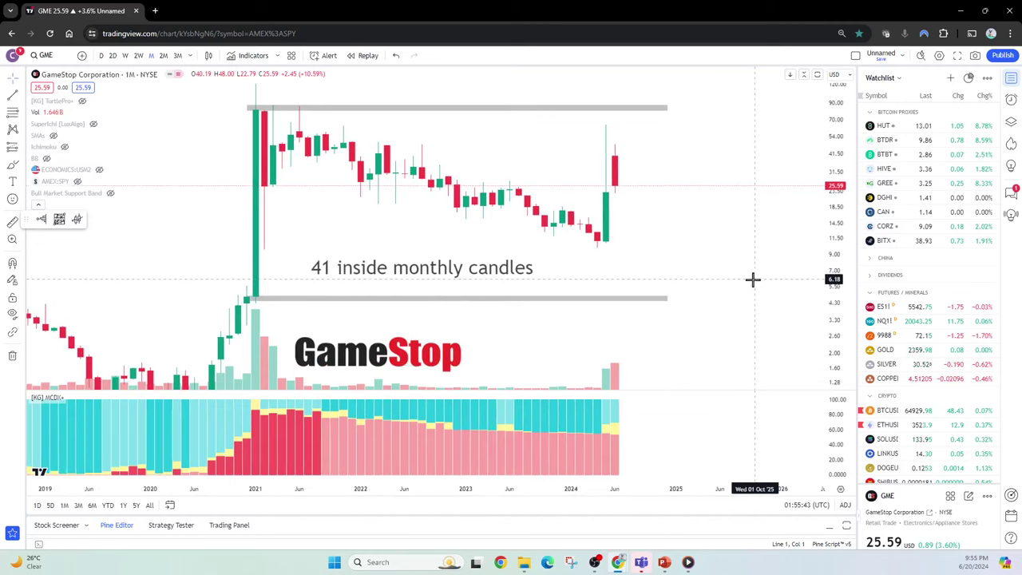
Step: Move the GameStop logo to sit more centrally beneath the lower grey zone, and deselect it
{"action": "left_click_drag", "start_coordinate": [440, 349], "coordinate": [484, 333]}
{"action": "left_click", "coordinate": [794, 232]}
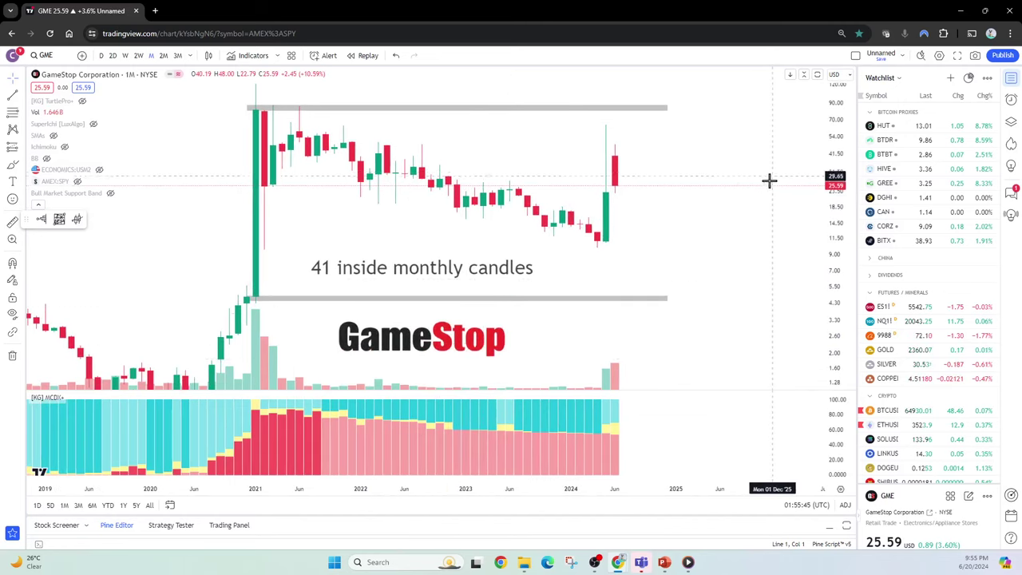
{"action": "left_click_drag", "start_coordinate": [337, 214], "coordinate": [336, 198]}
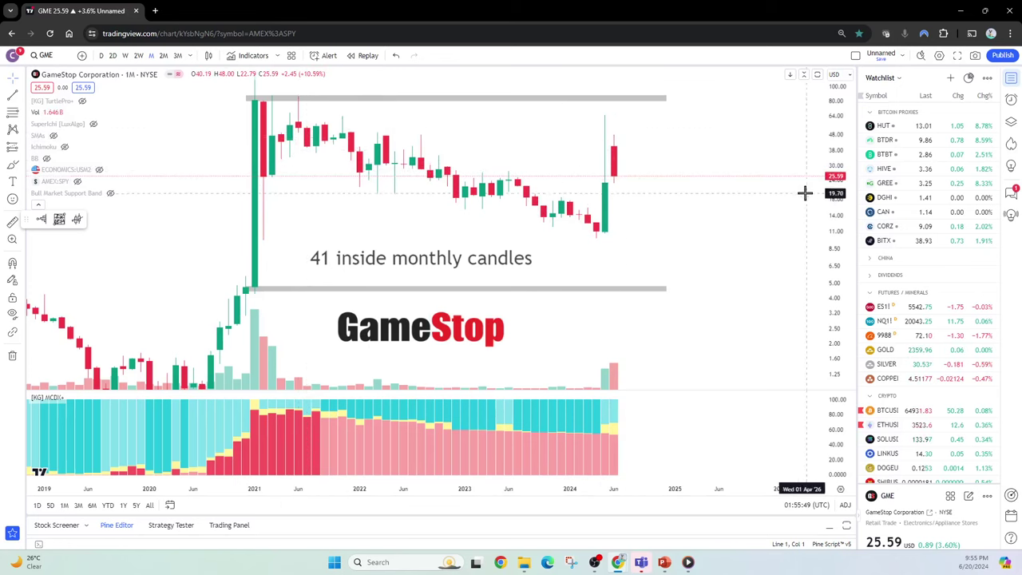
Step: Examine the monthly candles between the two grey zones against the price history before the 2021 spike
{"action": "scroll", "coordinate": [803, 192], "scroll_direction": "down", "scroll_amount": 4}
{"action": "left_click_drag", "start_coordinate": [840, 152], "coordinate": [838, 239]}
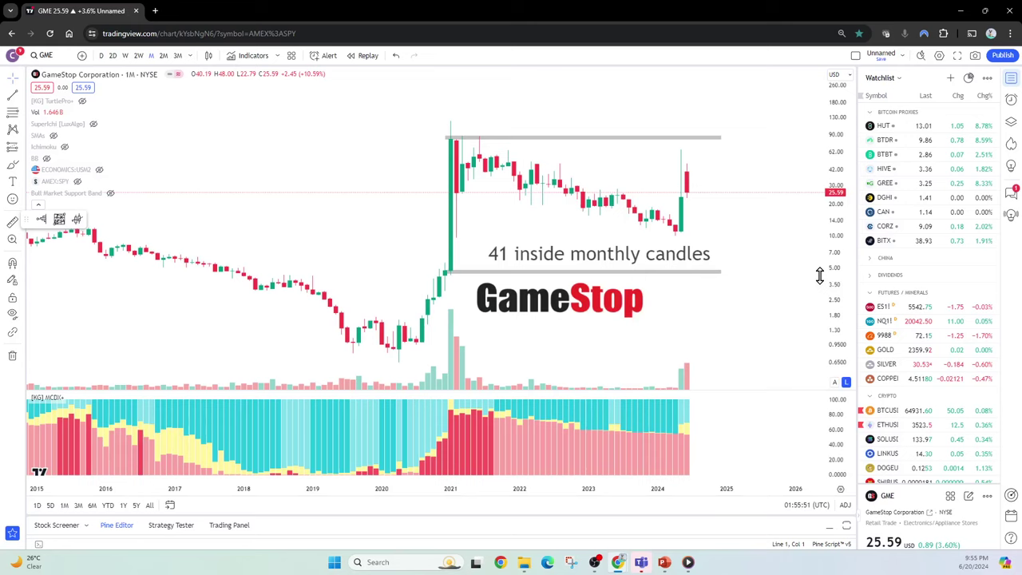
{"action": "left_click_drag", "start_coordinate": [741, 318], "coordinate": [645, 301]}
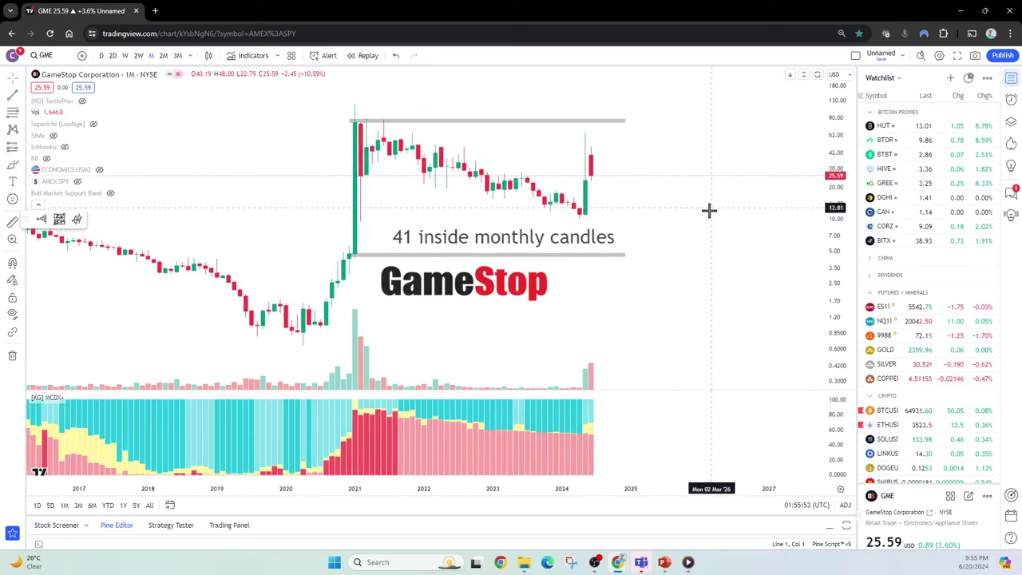
{"action": "scroll", "coordinate": [614, 200], "scroll_direction": "right", "scroll_amount": 2}
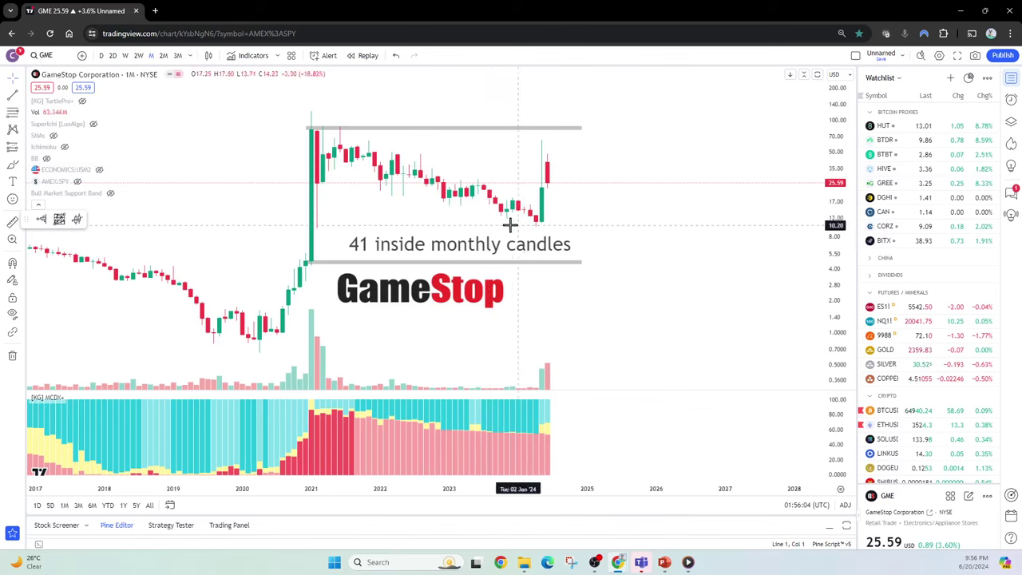
{"action": "left_click", "coordinate": [547, 261]}
{"action": "left_click", "coordinate": [217, 360]}
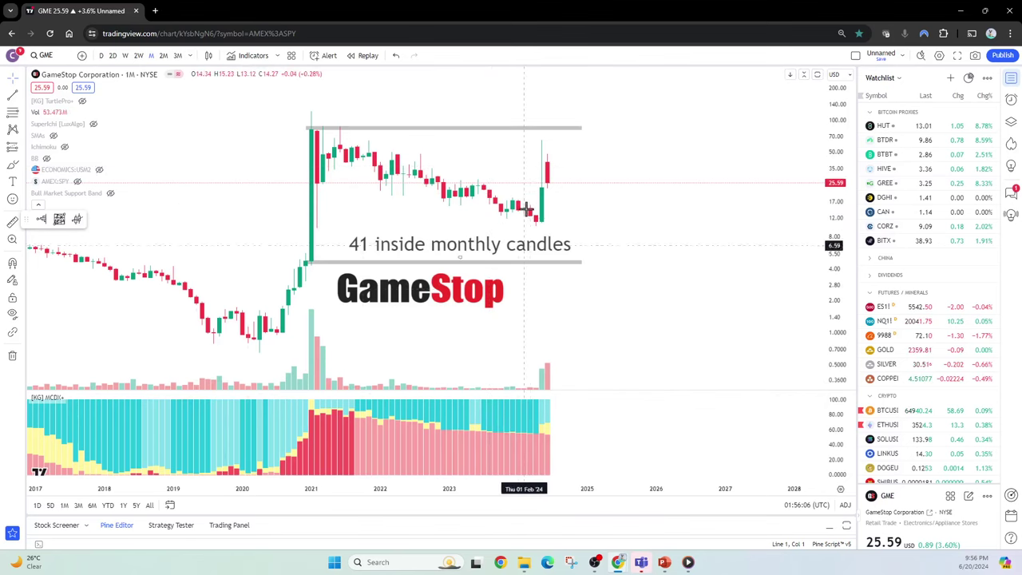
{"action": "scroll", "coordinate": [631, 239], "scroll_direction": "down", "scroll_amount": 2}
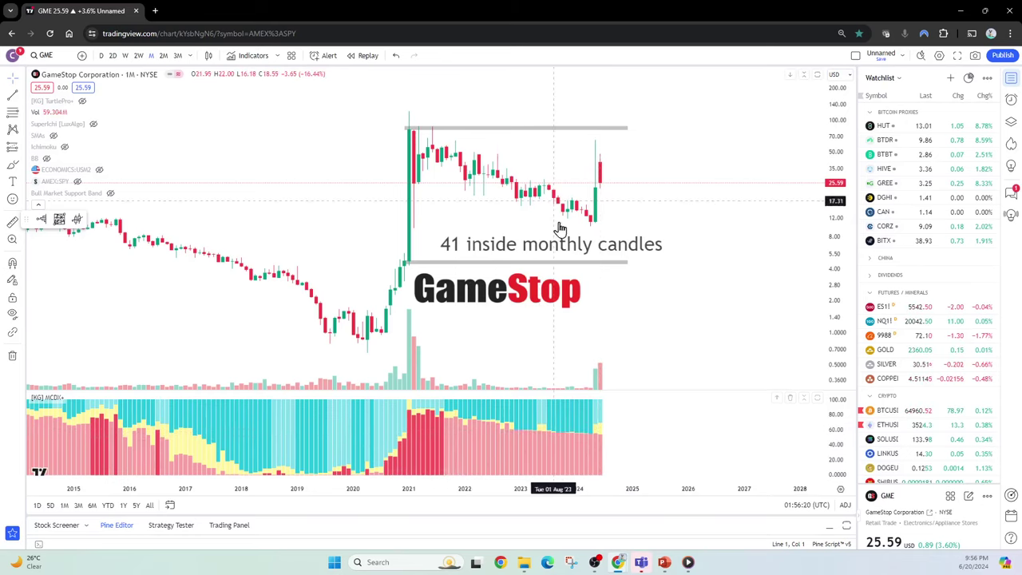
{"action": "scroll", "coordinate": [604, 353], "scroll_direction": "up", "scroll_amount": 4}
{"action": "scroll", "coordinate": [606, 333], "scroll_direction": "down", "scroll_amount": 2}
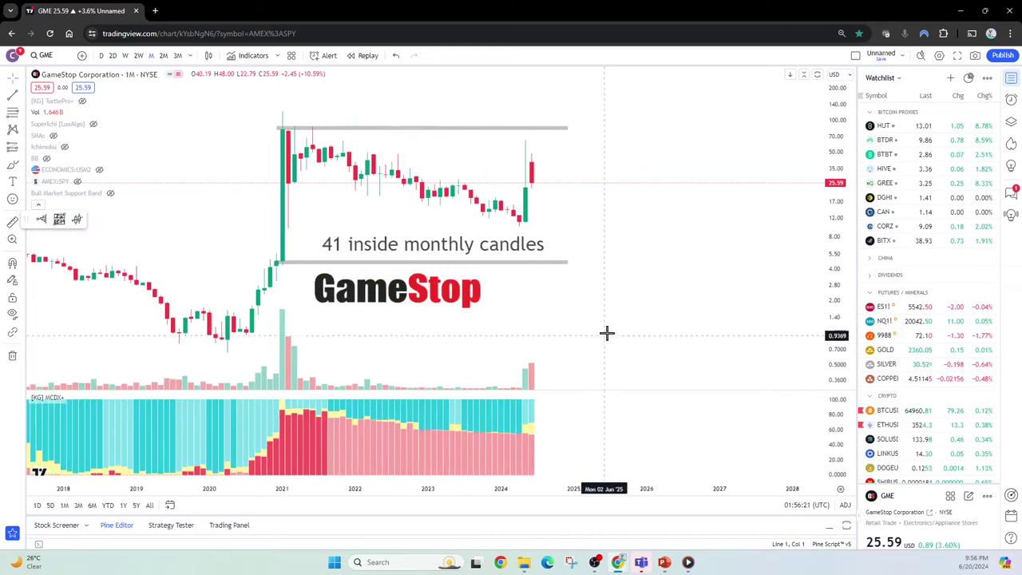
Step: Show the BB overlay on the monthly chart and compare its bands with those on the weekly interval, returning to monthly
{"action": "left_click", "coordinate": [47, 160]}
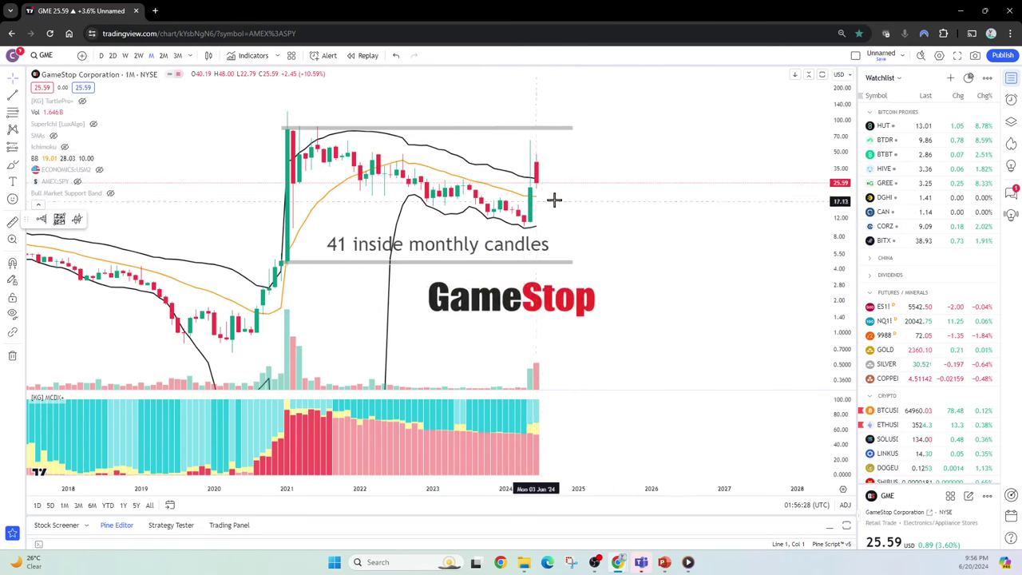
{"action": "scroll", "coordinate": [609, 239], "scroll_direction": "up", "scroll_amount": 1}
{"action": "scroll", "coordinate": [511, 223], "scroll_direction": "up", "scroll_amount": 2}
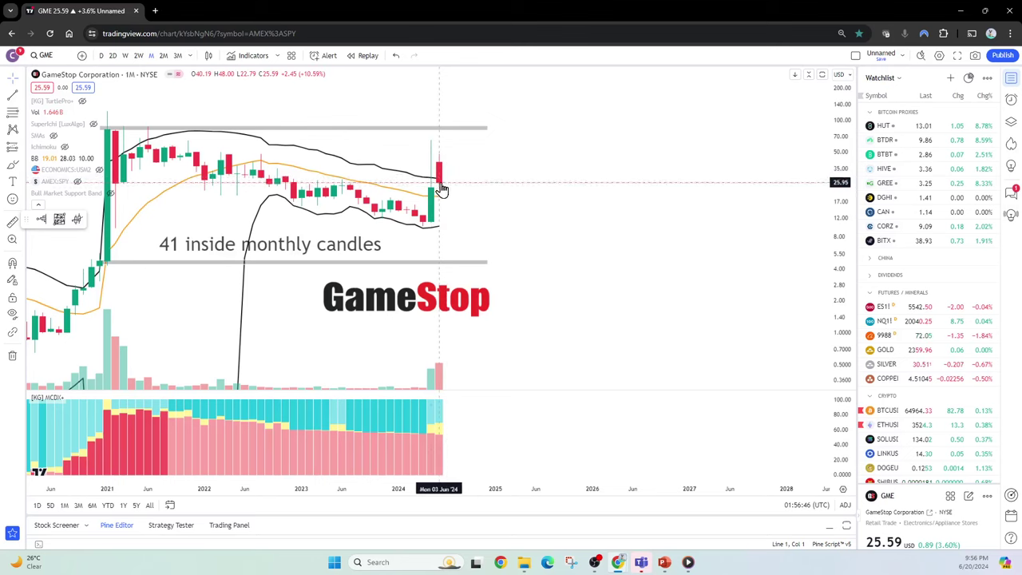
{"action": "left_click", "coordinate": [126, 56]}
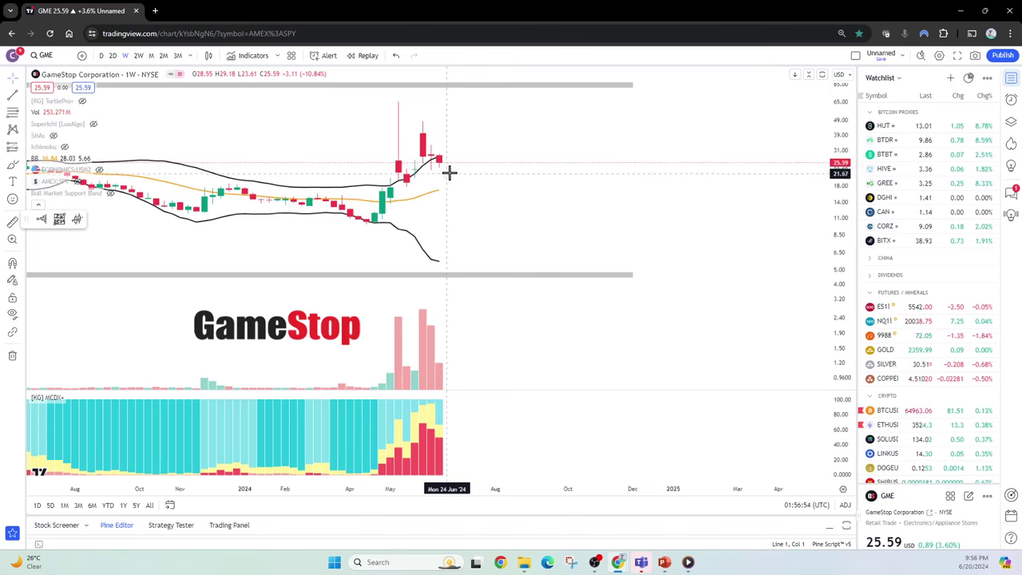
{"action": "left_click", "coordinate": [151, 56]}
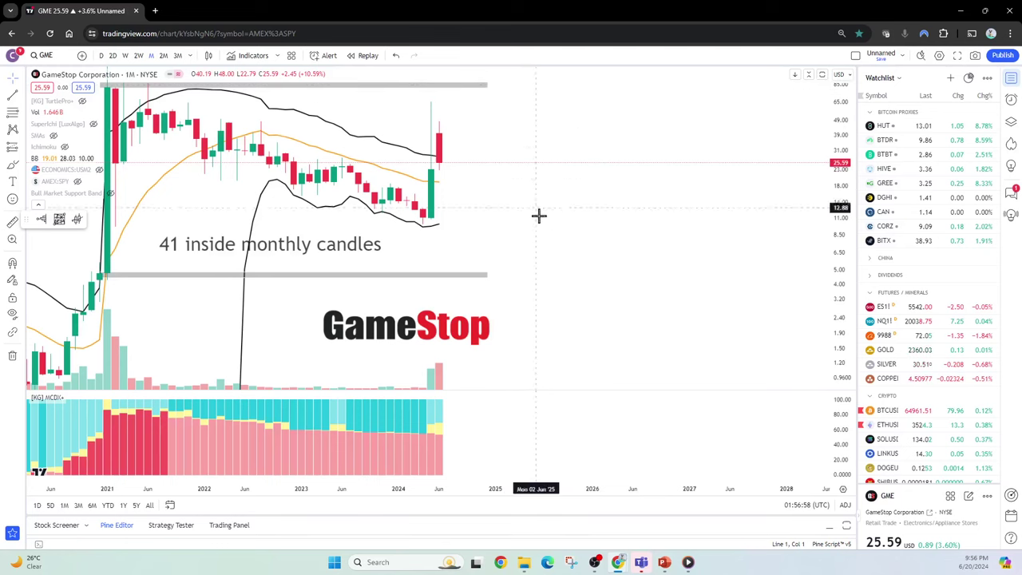
{"action": "left_click_drag", "start_coordinate": [459, 228], "coordinate": [646, 233]}
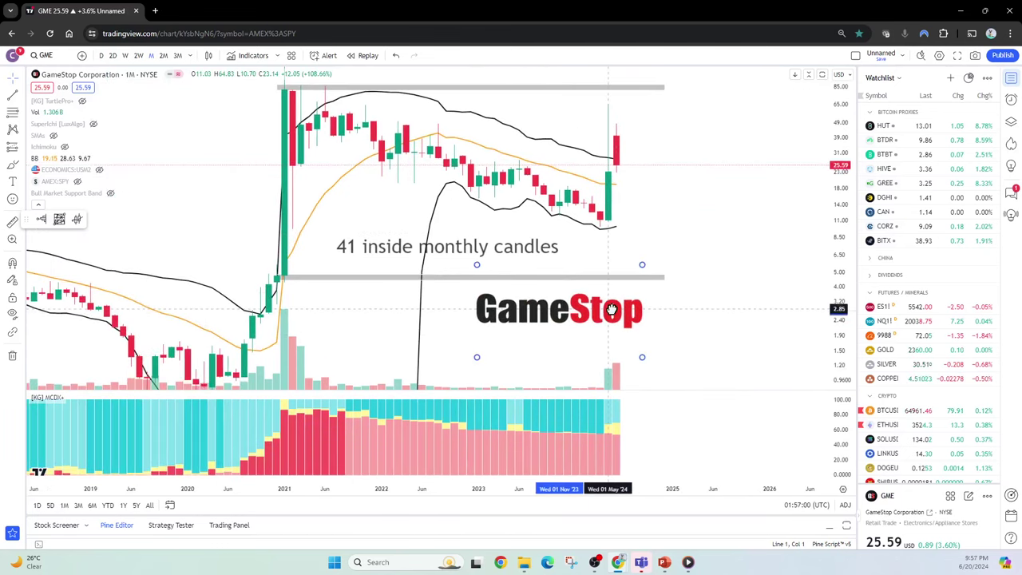
Step: Swap the BB overlay for Ichimoku and inspect the monthly candles against its cloud
{"action": "left_click", "coordinate": [46, 158]}
{"action": "left_click", "coordinate": [65, 147]}
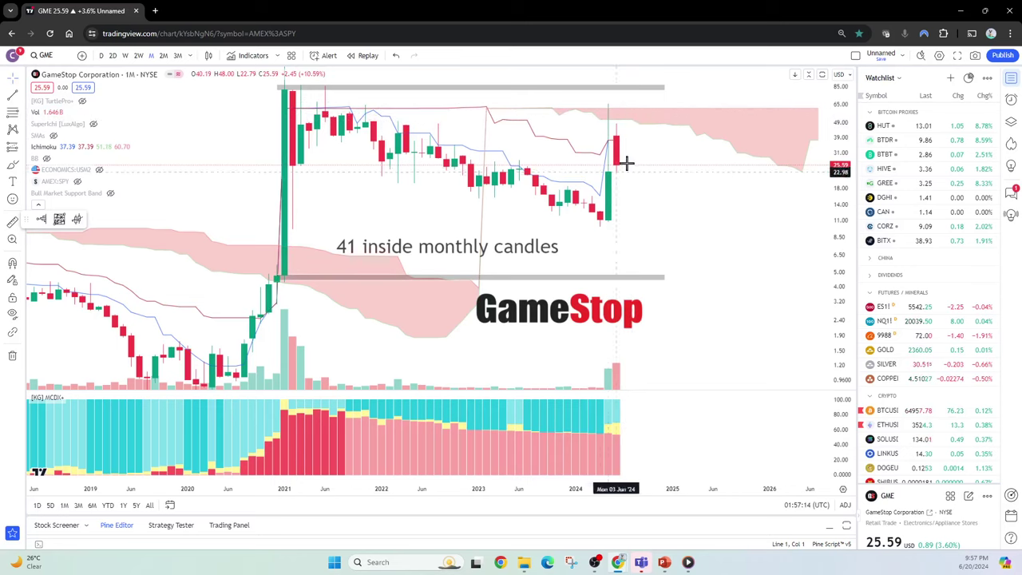
{"action": "scroll", "coordinate": [419, 251], "scroll_direction": "up", "scroll_amount": 2}
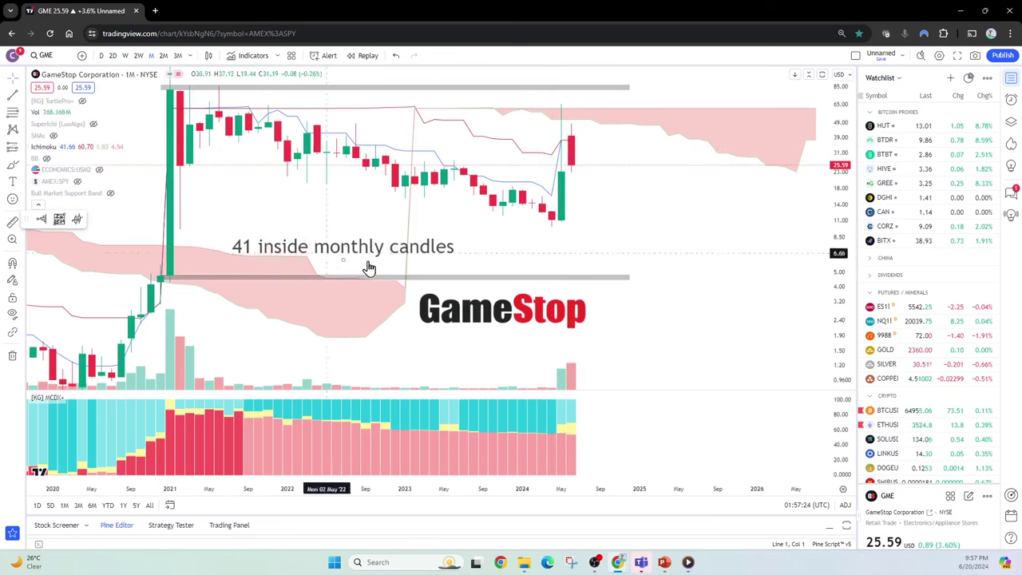
{"action": "scroll", "coordinate": [399, 255], "scroll_direction": "up", "scroll_amount": 3}
{"action": "scroll", "coordinate": [463, 249], "scroll_direction": "down", "scroll_amount": 3}
{"action": "left_click_drag", "start_coordinate": [471, 238], "coordinate": [484, 241]}
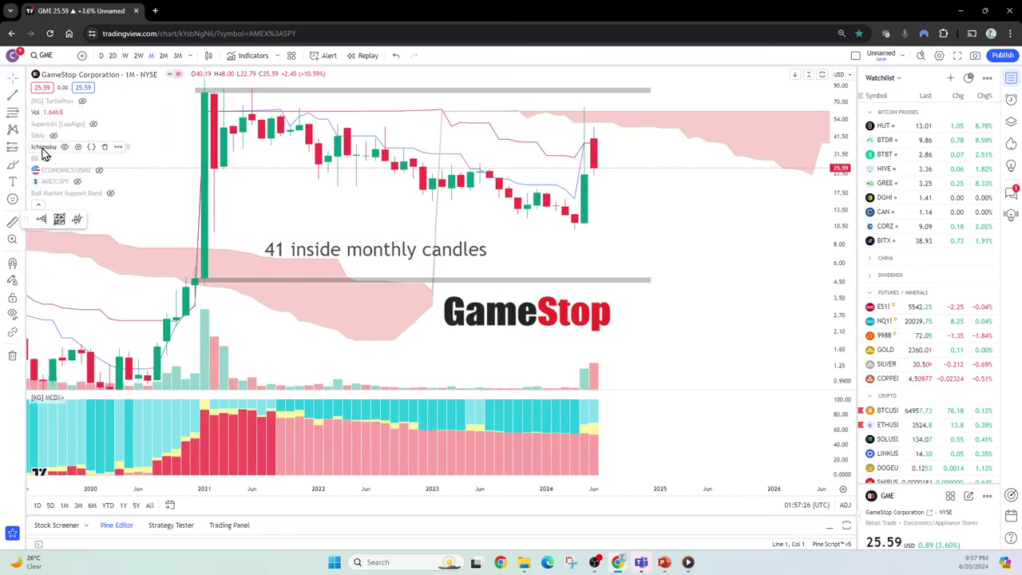
Step: Replace the Ichimoku overlay with SuperIchi [LuxAlgo], inspect the monthly candles against its cloud, and hide it again
{"action": "left_click", "coordinate": [64, 148]}
{"action": "left_click", "coordinate": [93, 125]}
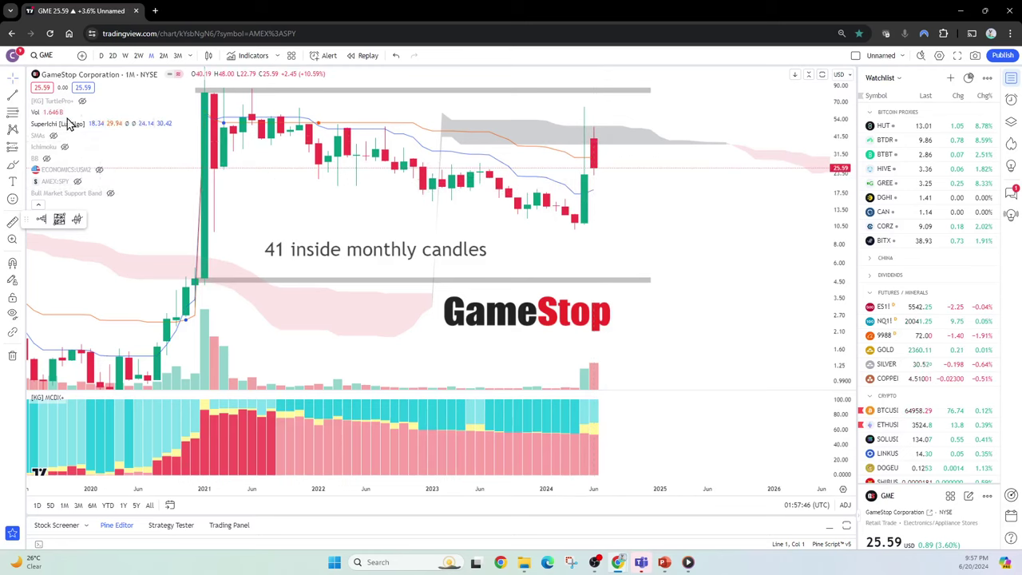
{"action": "left_click", "coordinate": [94, 125]}
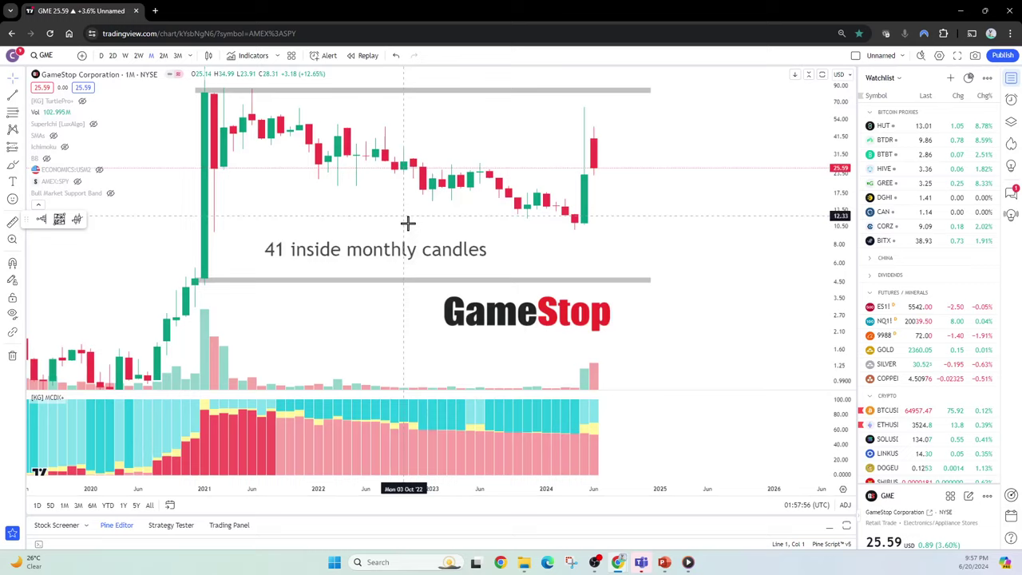
Step: Move the GameStop logo back beneath the "41 inside monthly candles" text, under the lower grey zone, and deselect it
{"action": "left_click_drag", "start_coordinate": [408, 221], "coordinate": [438, 253]}
{"action": "left_click_drag", "start_coordinate": [580, 354], "coordinate": [454, 339]}
{"action": "left_click", "coordinate": [591, 263]}
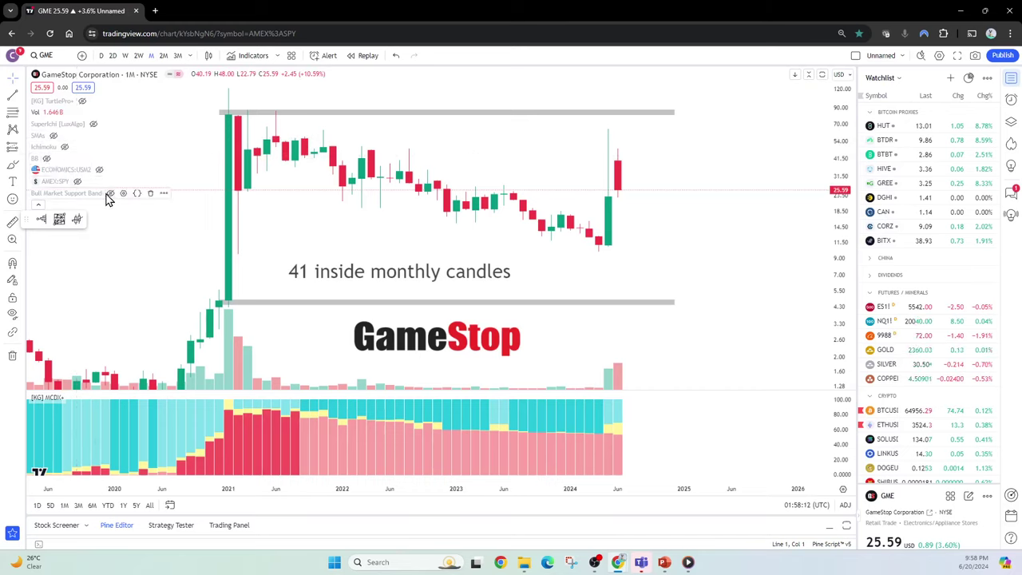
Step: Show the [KG] TurtlePro+ overlay and switch the GME chart to the weekly interval, with the price scale stretched
{"action": "left_click", "coordinate": [82, 102]}
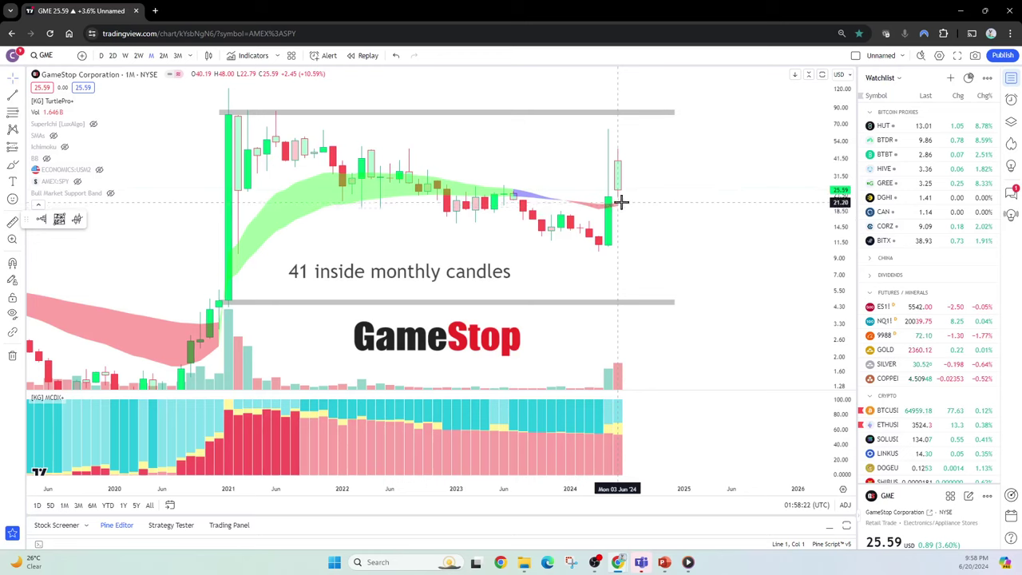
{"action": "left_click", "coordinate": [126, 56]}
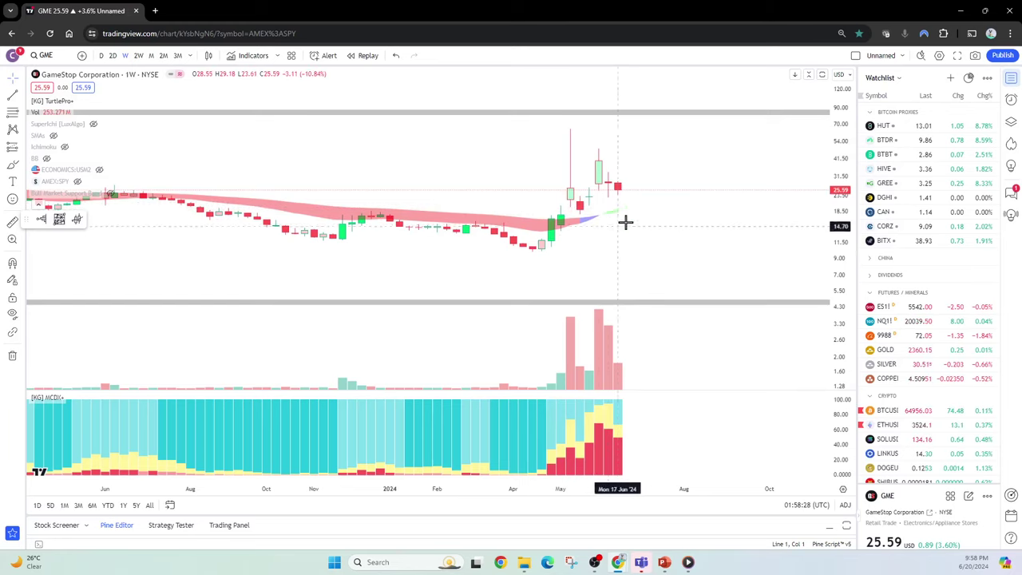
{"action": "left_click_drag", "start_coordinate": [837, 259], "coordinate": [838, 243]}
{"action": "left_click_drag", "start_coordinate": [685, 262], "coordinate": [614, 263]}
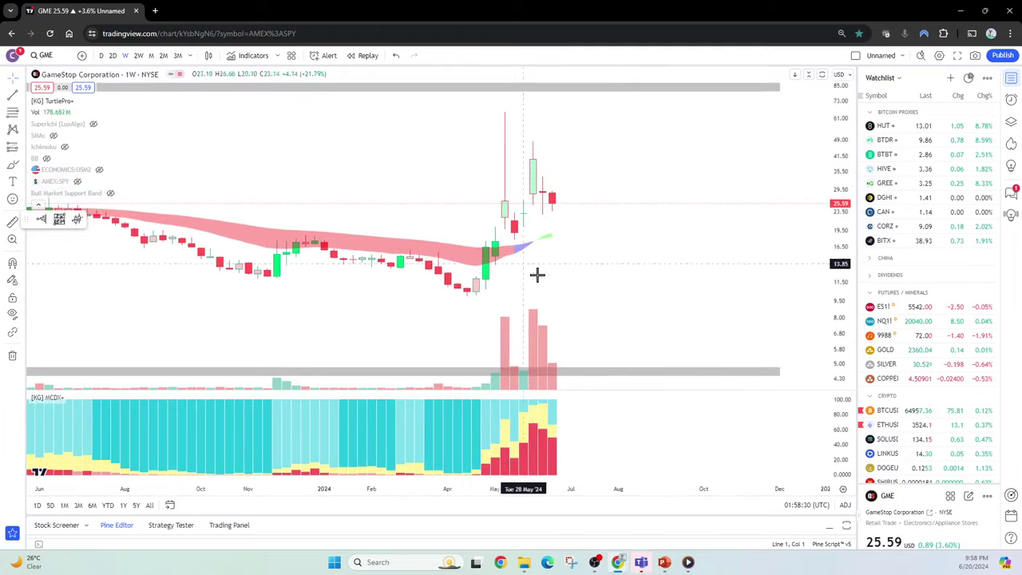
Step: Inspect the latest weekly candles against the [KG] TurtlePro+ band, and hide the overlay again
{"action": "scroll", "coordinate": [537, 275], "scroll_direction": "up", "scroll_amount": 5}
{"action": "left_click_drag", "start_coordinate": [363, 295], "coordinate": [566, 277]}
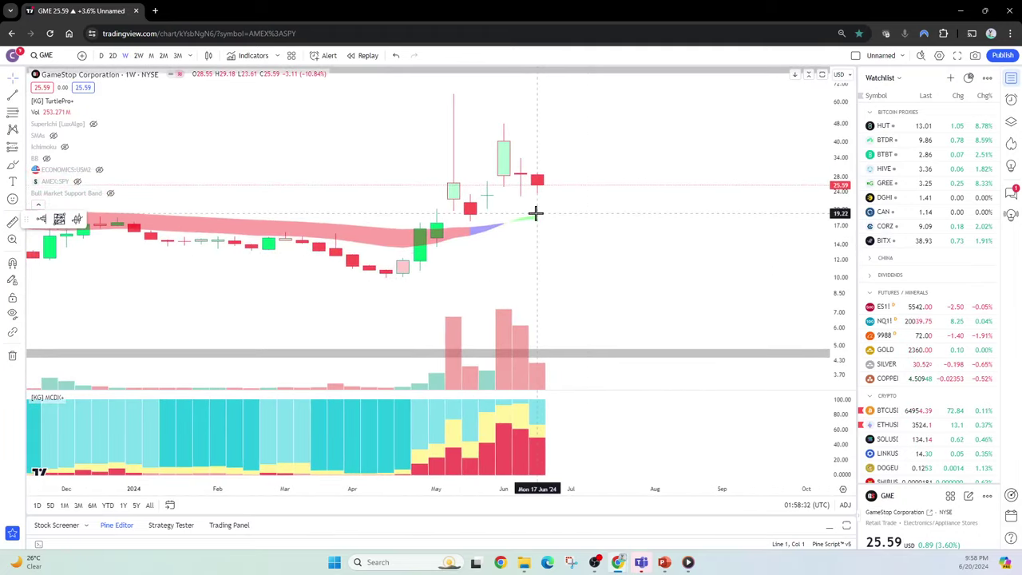
{"action": "left_click_drag", "start_coordinate": [650, 285], "coordinate": [686, 312]}
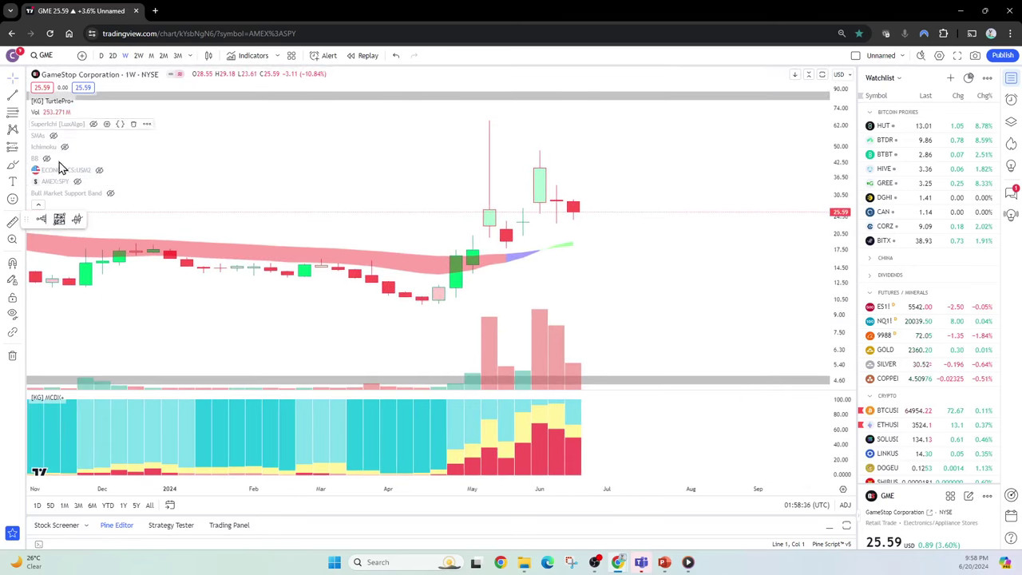
{"action": "left_click", "coordinate": [81, 101]}
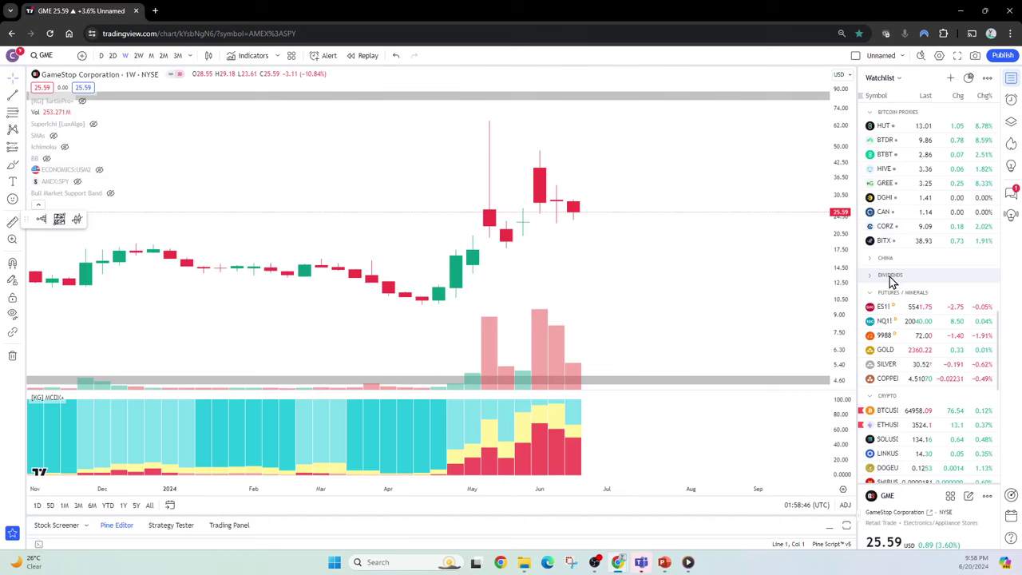
Step: Look through the watchlist's crypto symbols and examine the weekly GME candles without overlays back to mid-2023
{"action": "scroll", "coordinate": [886, 374], "scroll_direction": "down", "scroll_amount": 5}
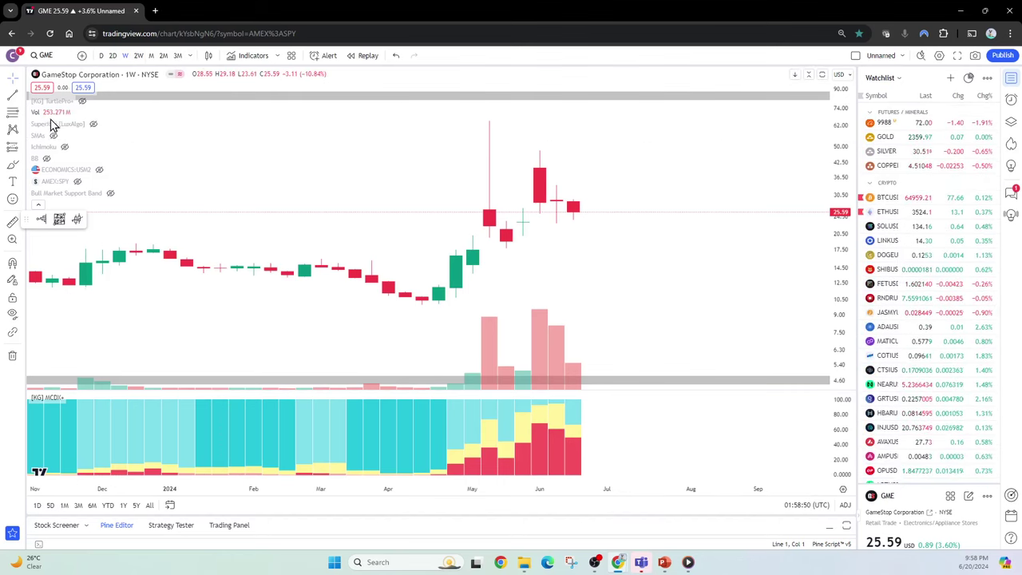
{"action": "scroll", "coordinate": [432, 229], "scroll_direction": "up", "scroll_amount": 2}
{"action": "scroll", "coordinate": [431, 229], "scroll_direction": "down", "scroll_amount": 2}
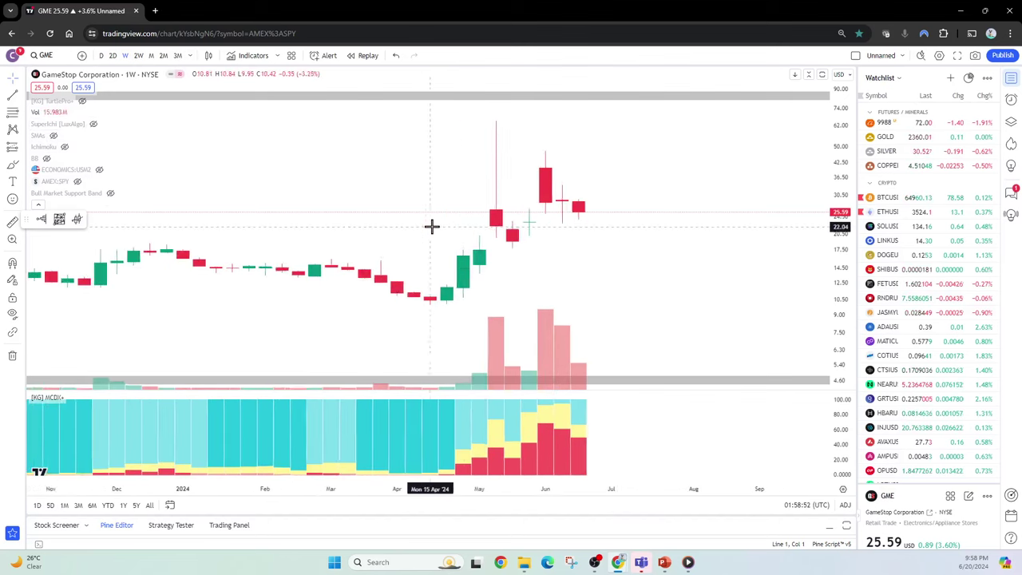
{"action": "scroll", "coordinate": [431, 227], "scroll_direction": "down", "scroll_amount": 1}
{"action": "scroll", "coordinate": [714, 244], "scroll_direction": "down", "scroll_amount": 1}
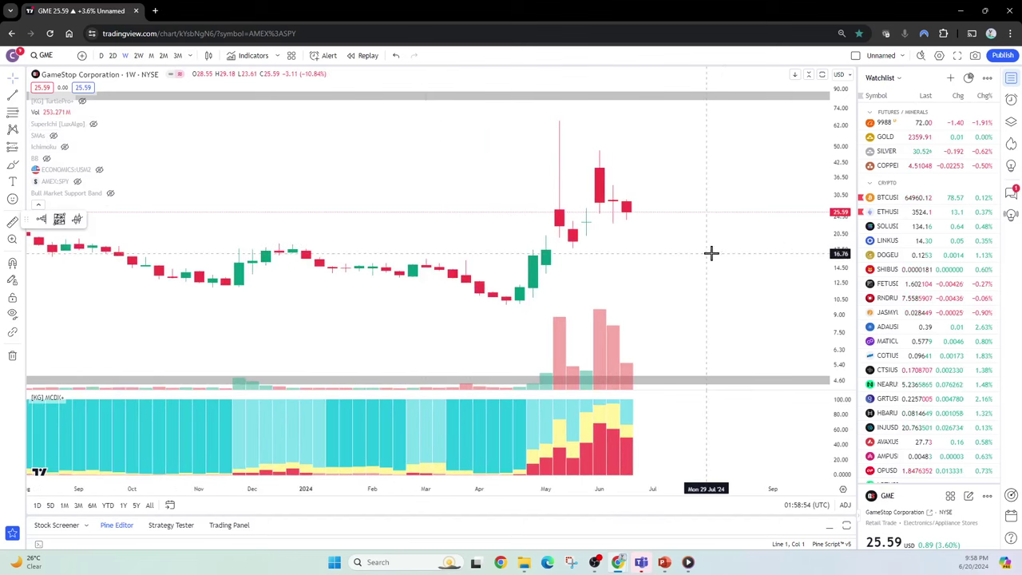
{"action": "mouse_move", "coordinate": [838, 247]}
{"action": "left_mouse_down"}
{"action": "mouse_move", "coordinate": [841, 211]}
{"action": "mouse_move", "coordinate": [852, 242]}
{"action": "left_mouse_up"}
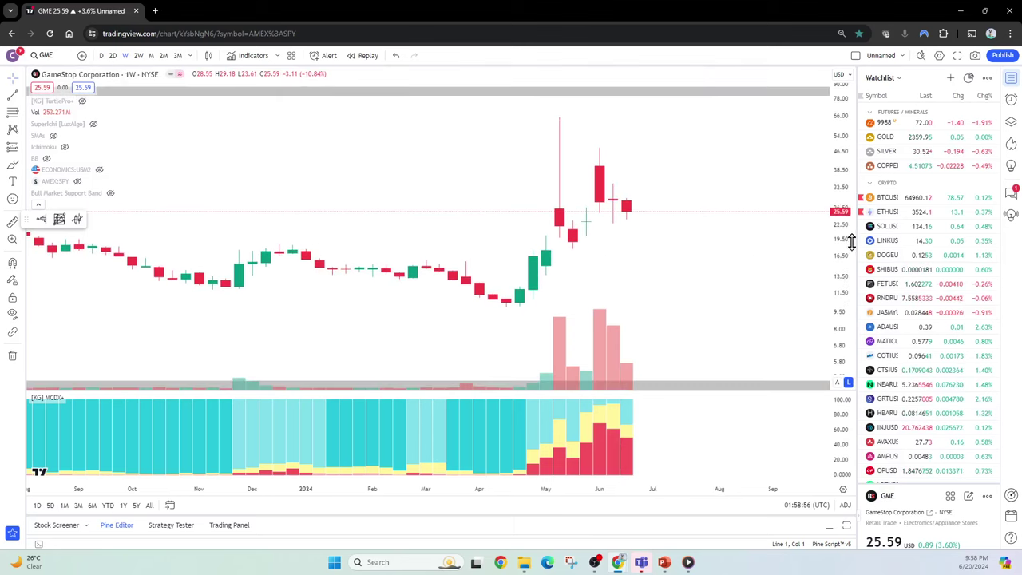
{"action": "scroll", "coordinate": [691, 247], "scroll_direction": "down", "scroll_amount": 1}
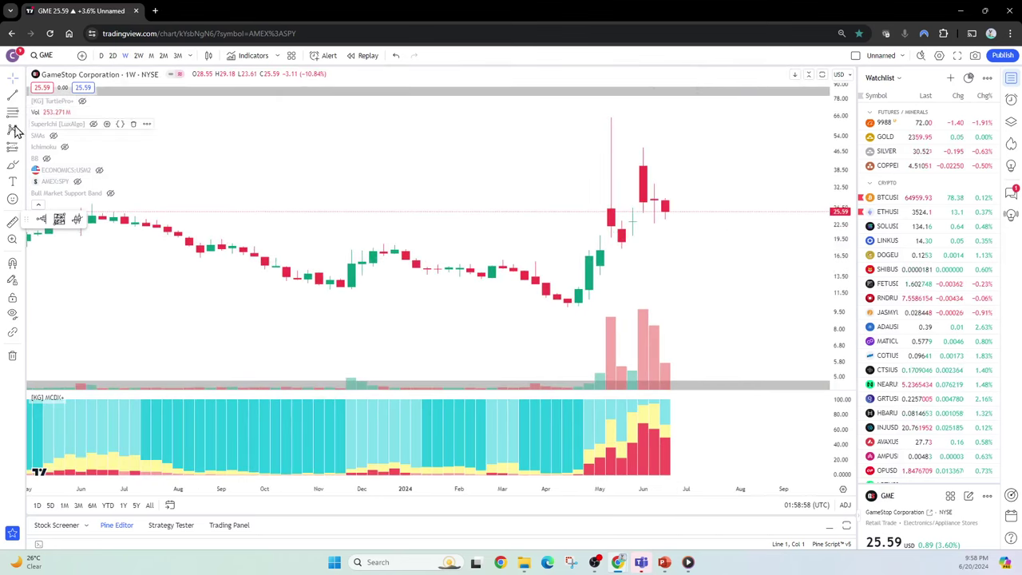